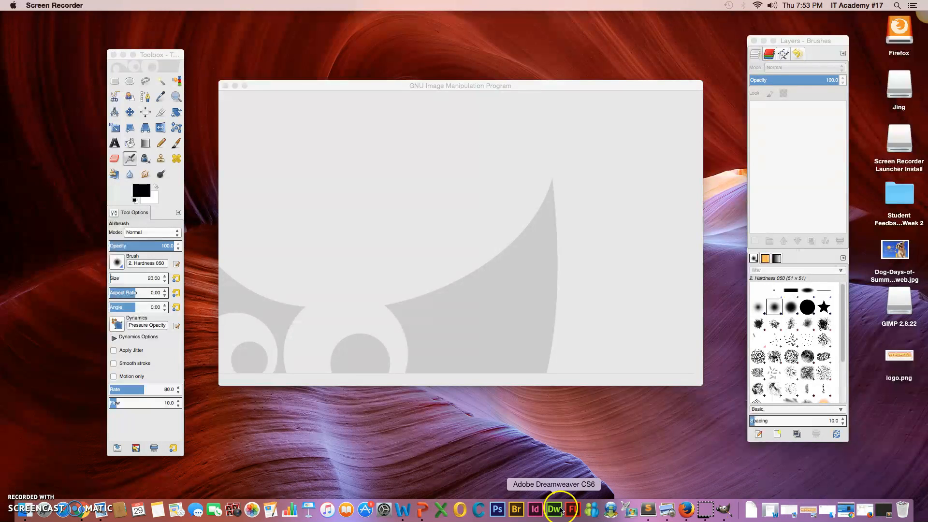
- Switch to Chrome and search the web for "children jumping" in a new tab
{"action": "left_click", "coordinate": [83, 509]}
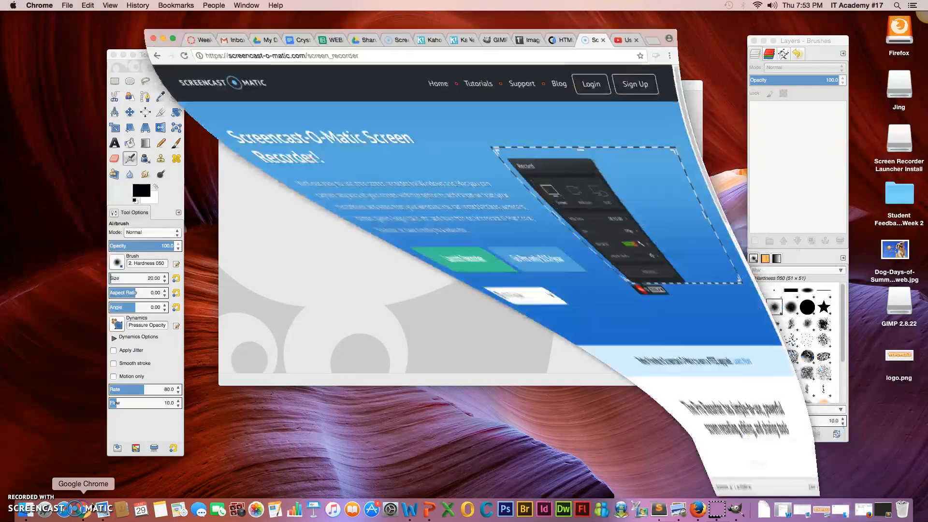
{"action": "left_click", "coordinate": [651, 39]}
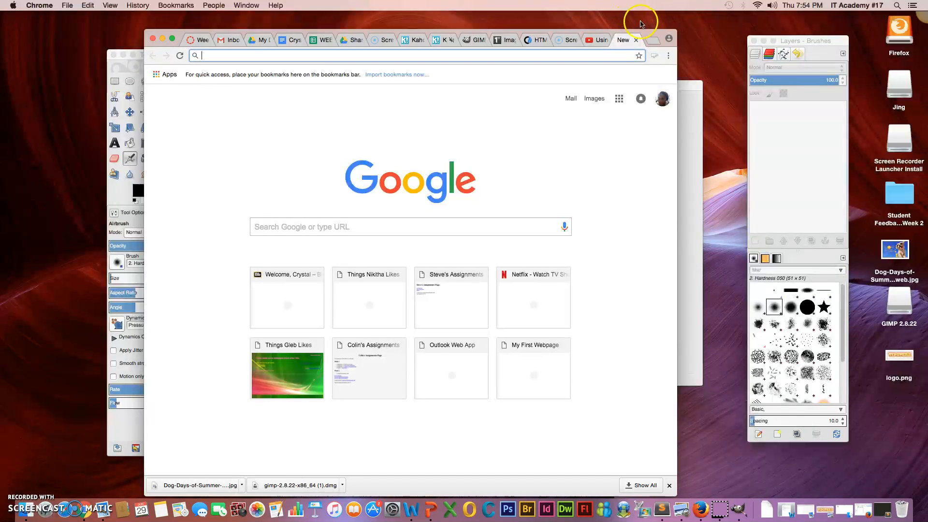
{"action": "type", "text": "tec"}
{"action": "key", "text": "BackSpace"}
{"action": "key", "text": "BackSpace"}
{"action": "key", "text": "BackSpace"}
{"action": "key", "text": "BackSpace"}
{"action": "type", "text": "children "}
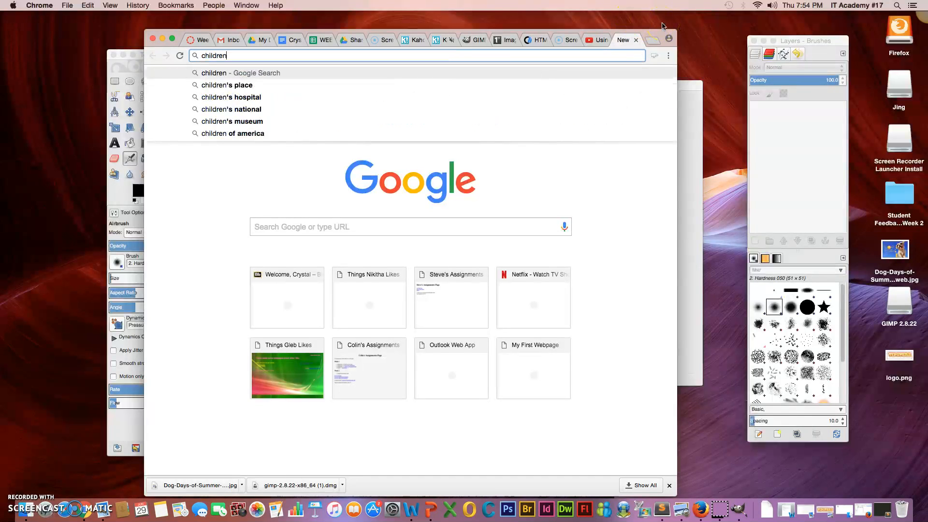
{"action": "type", "text": "jumping"}
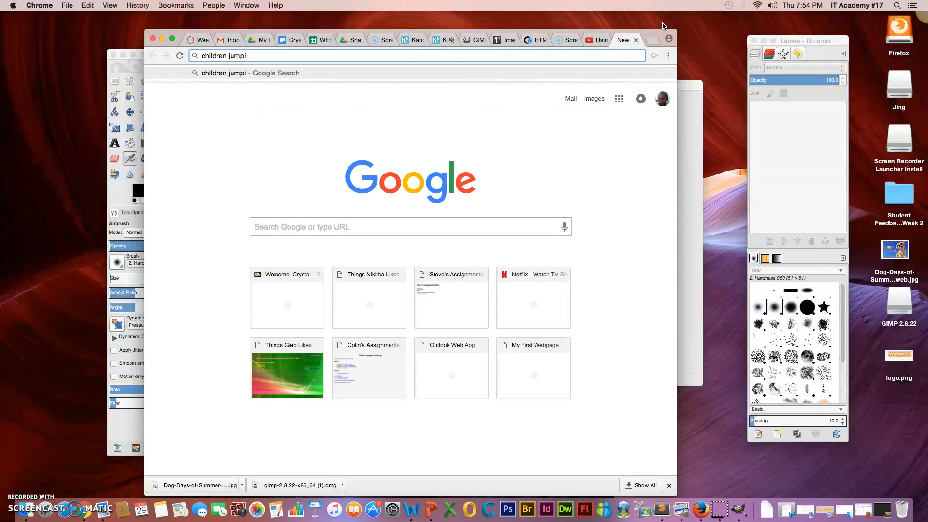
{"action": "key", "text": "Return"}
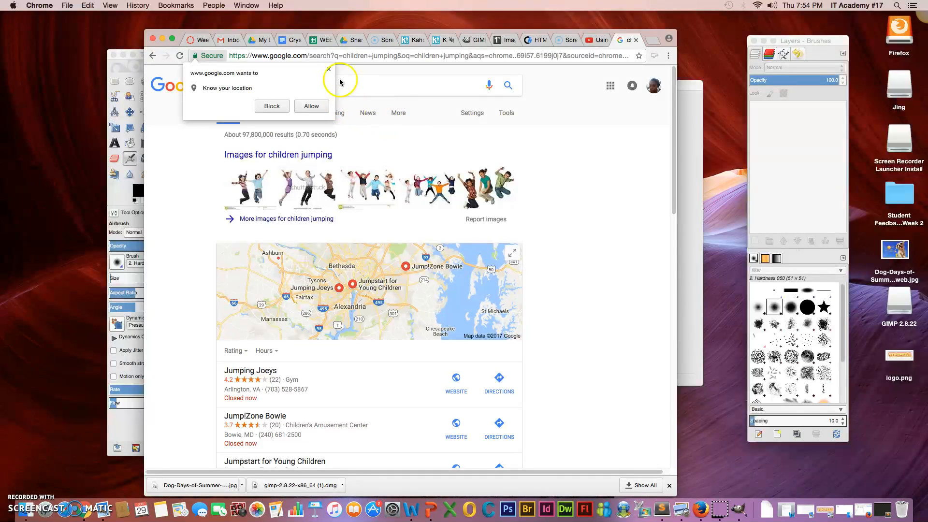
- Dismiss the location request, show the image results and open the kids-jumping-600x259 picture of six children on a transparent background
{"action": "left_click", "coordinate": [329, 71]}
{"action": "left_click", "coordinate": [257, 113]}
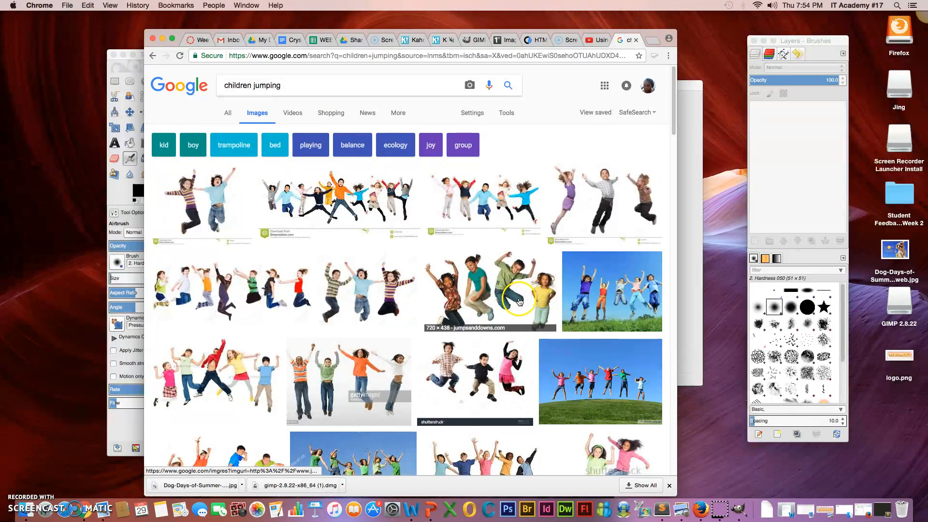
{"action": "scroll", "coordinate": [520, 303], "scroll_direction": "down", "scroll_amount": 1}
{"action": "scroll", "coordinate": [519, 302], "scroll_direction": "down", "scroll_amount": 2}
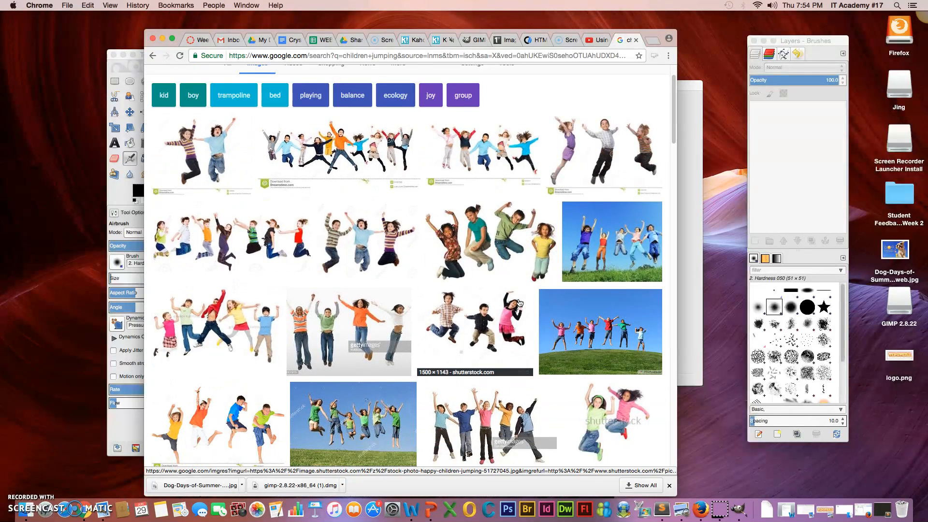
{"action": "scroll", "coordinate": [565, 315], "scroll_direction": "down", "scroll_amount": 8}
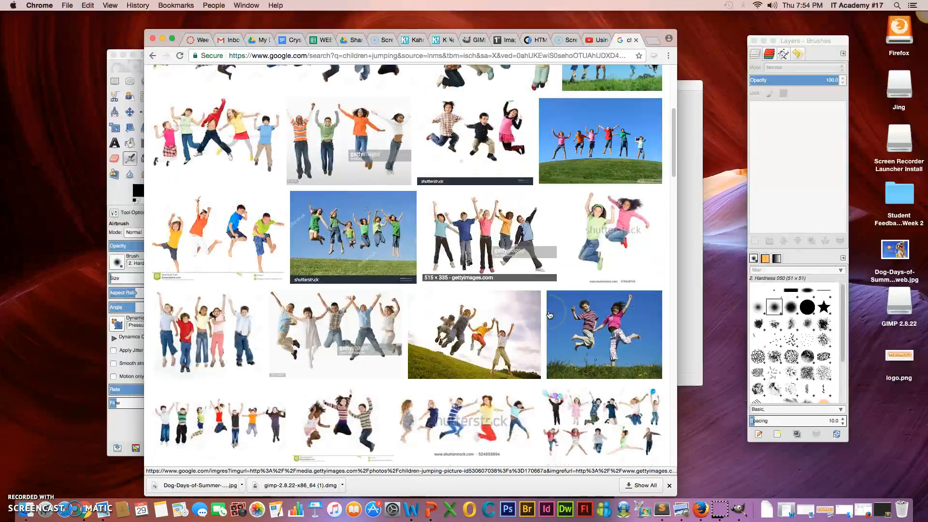
{"action": "scroll", "coordinate": [550, 314], "scroll_direction": "up", "scroll_amount": 10}
{"action": "left_click", "coordinate": [535, 318]}
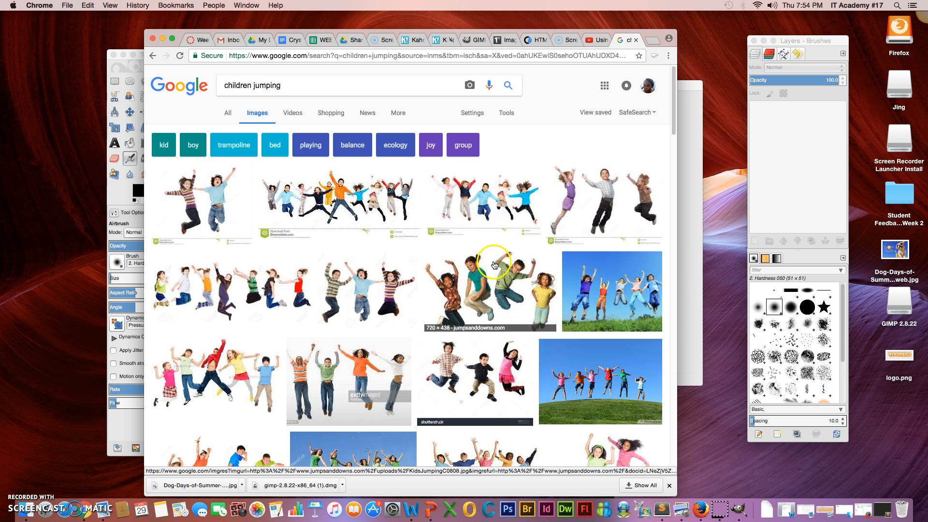
{"action": "scroll", "coordinate": [494, 264], "scroll_direction": "down", "scroll_amount": 7}
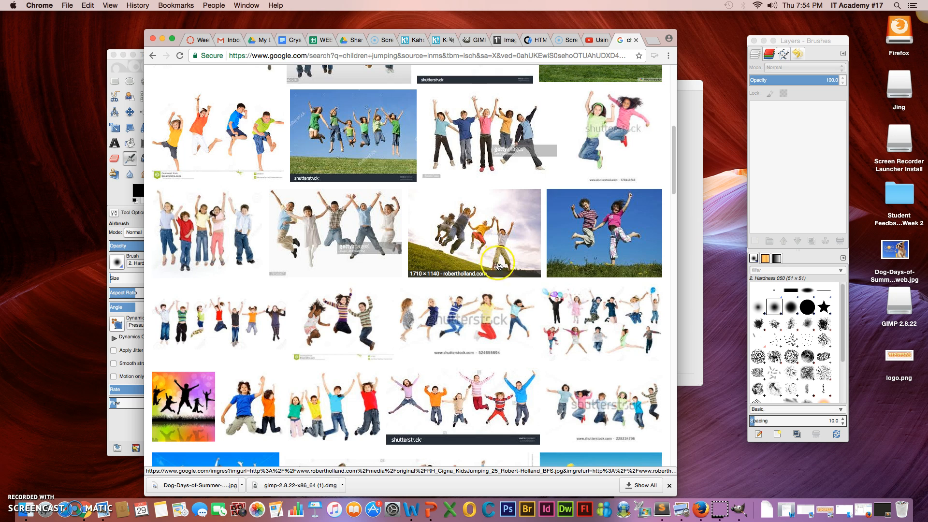
{"action": "scroll", "coordinate": [498, 265], "scroll_direction": "down", "scroll_amount": 2}
{"action": "left_click", "coordinate": [336, 310]}
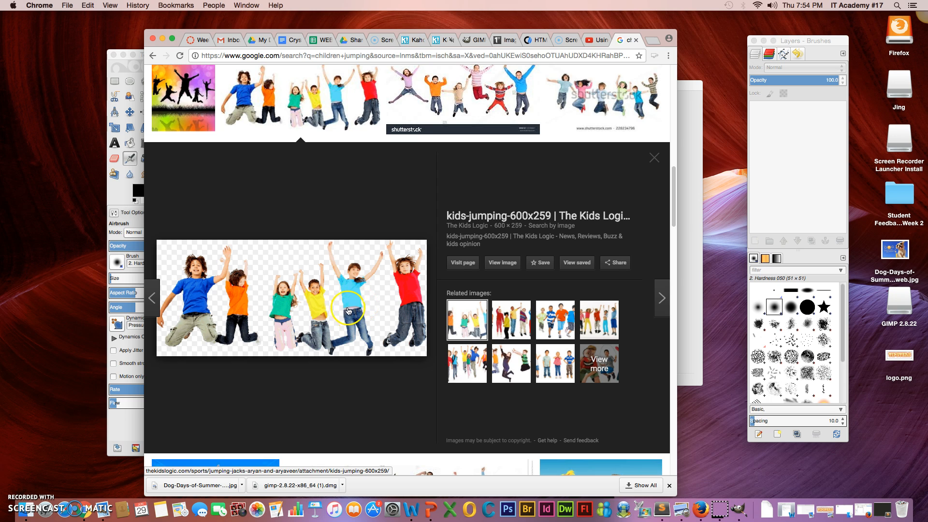
- Save the previewed picture to the Desktop as the PNG file kids-jumping-600x259, and minimize the browser window
{"action": "right_click", "coordinate": [349, 310]}
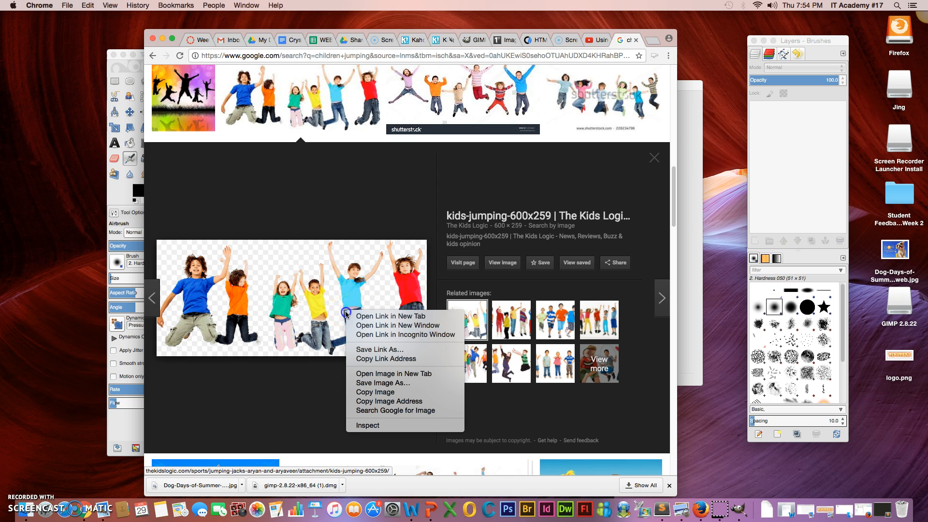
{"action": "left_click", "coordinate": [414, 392]}
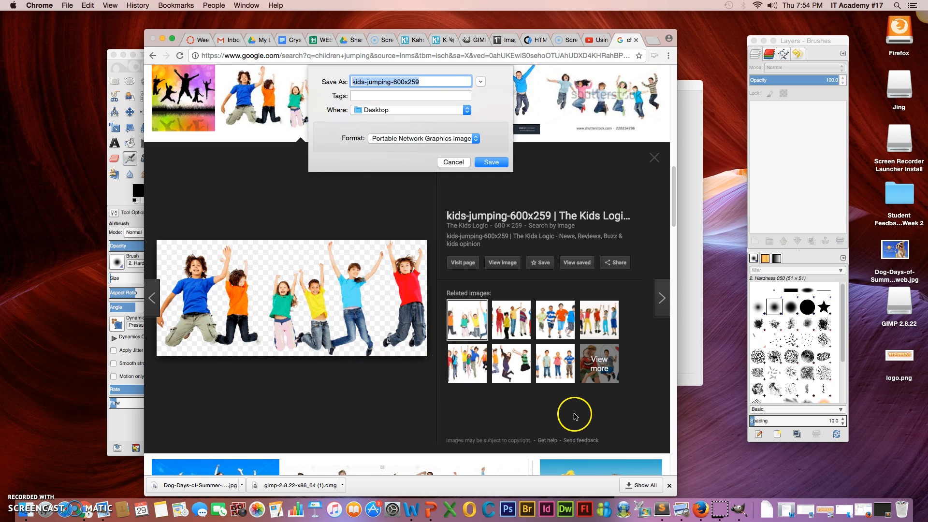
{"action": "left_click", "coordinate": [489, 167]}
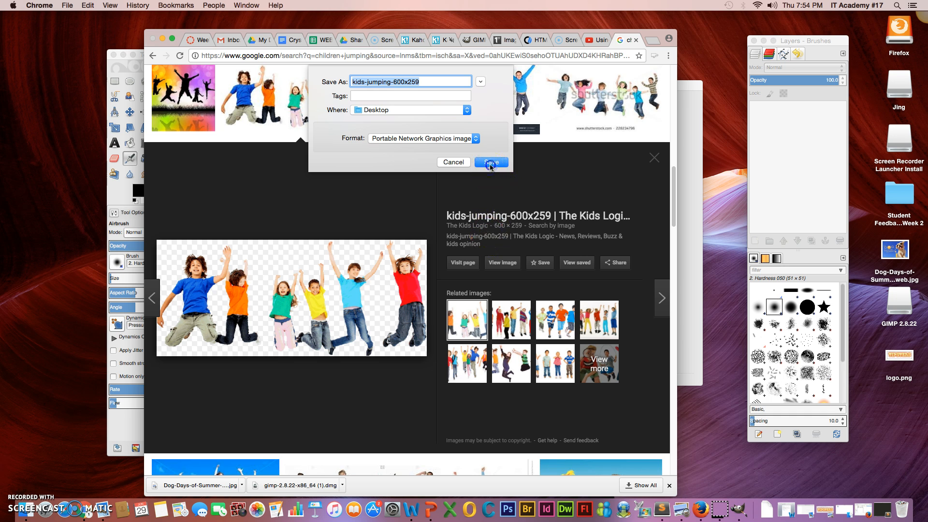
{"action": "left_click", "coordinate": [162, 38]}
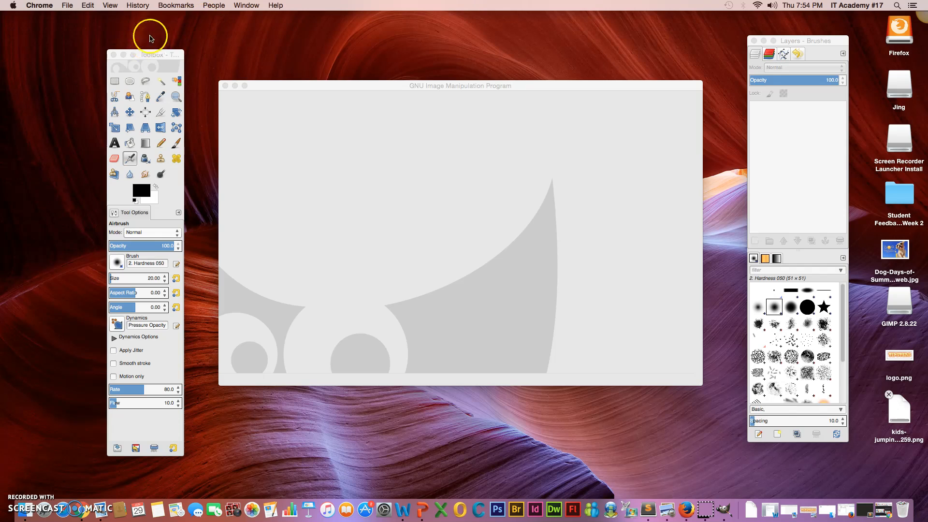
- Switch to GIMP and start creating a new logo with the Glowing Hot script
{"action": "left_click", "coordinate": [67, 5]}
{"action": "left_click", "coordinate": [266, 87]}
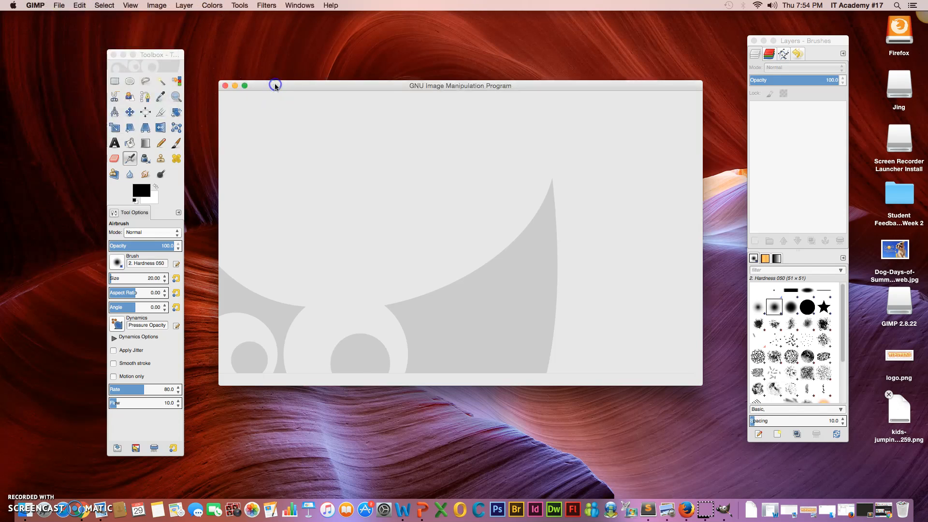
{"action": "left_click", "coordinate": [61, 6]}
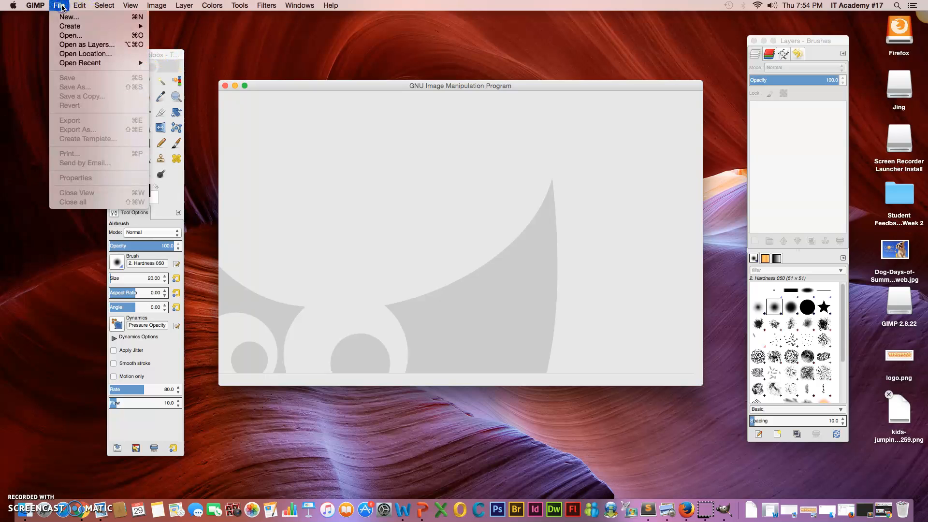
{"action": "mouse_move", "coordinate": [96, 26]}
{"action": "left_click", "coordinate": [185, 58]}
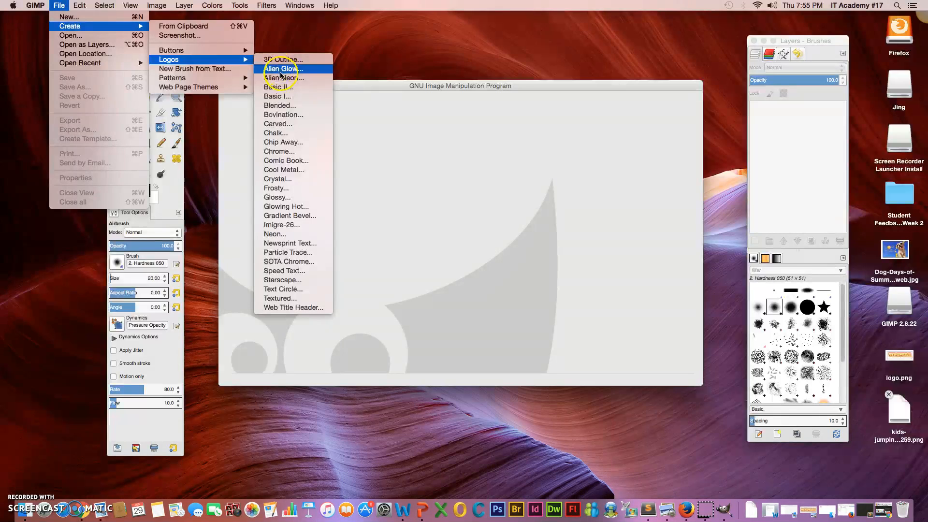
{"action": "left_click", "coordinate": [293, 100]}
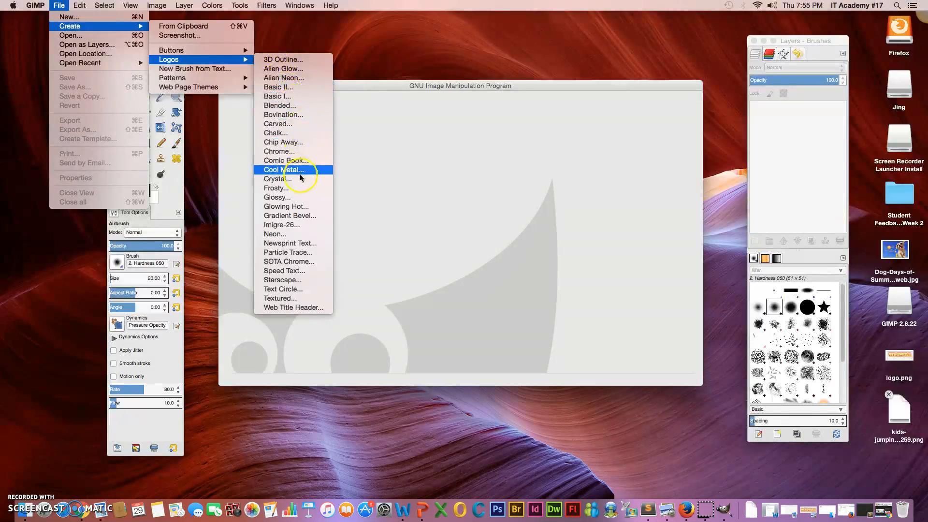
{"action": "left_click", "coordinate": [296, 206]}
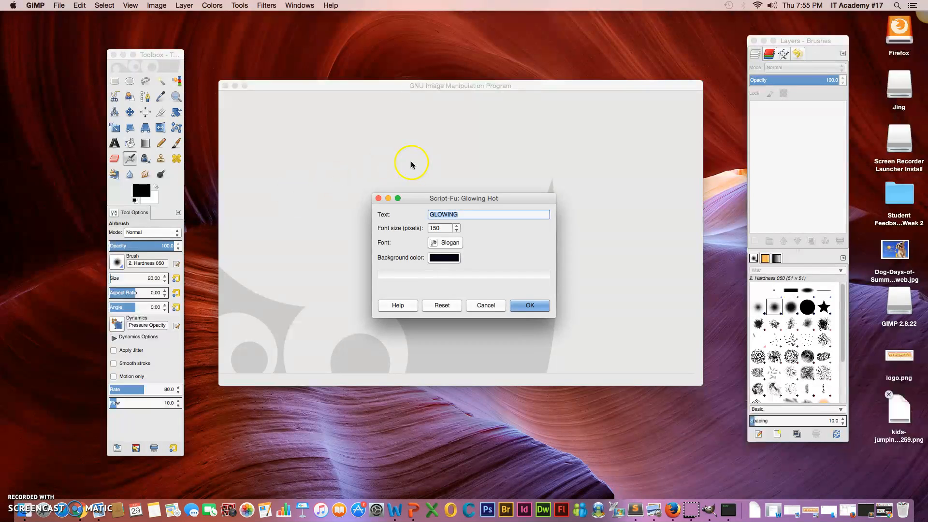
{"action": "key", "text": "Tab"}
{"action": "key", "text": "BackSpace"}
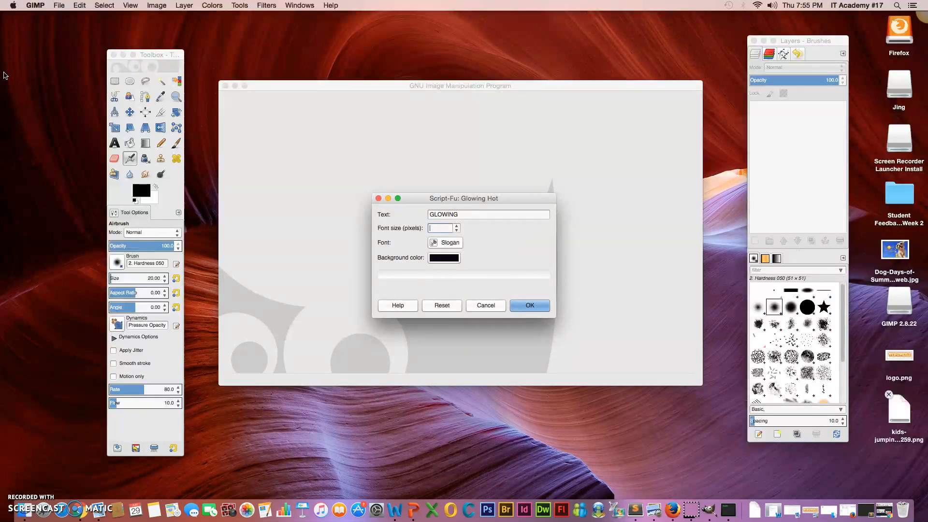
{"action": "type", "text": "2"}
- Set the logo text to TIPSTERS and its font size to 150 pixels
{"action": "double_click", "coordinate": [464, 214]}
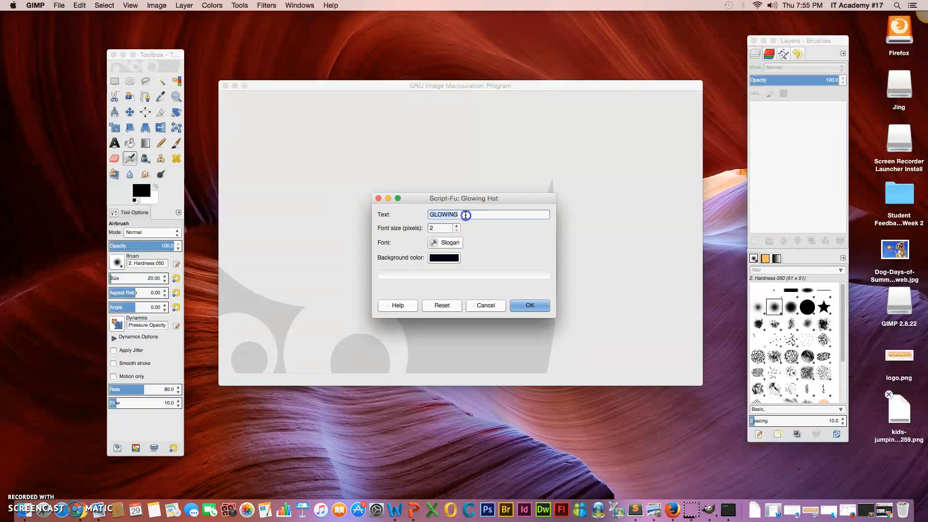
{"action": "type", "text": "t"}
{"action": "key", "text": "BackSpace"}
{"action": "type", "text": "TIPSTERS"}
{"action": "left_click", "coordinate": [457, 226]}
{"action": "left_click", "coordinate": [416, 227]}
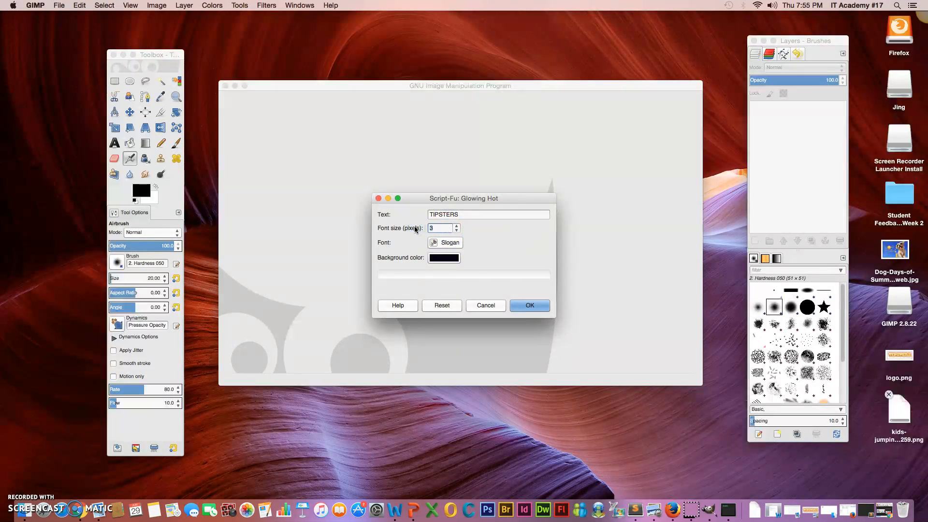
{"action": "type", "text": "150"}
- Choose Rosewood Std Bold as the logo's font and close the font selection
{"action": "left_click", "coordinate": [450, 242]}
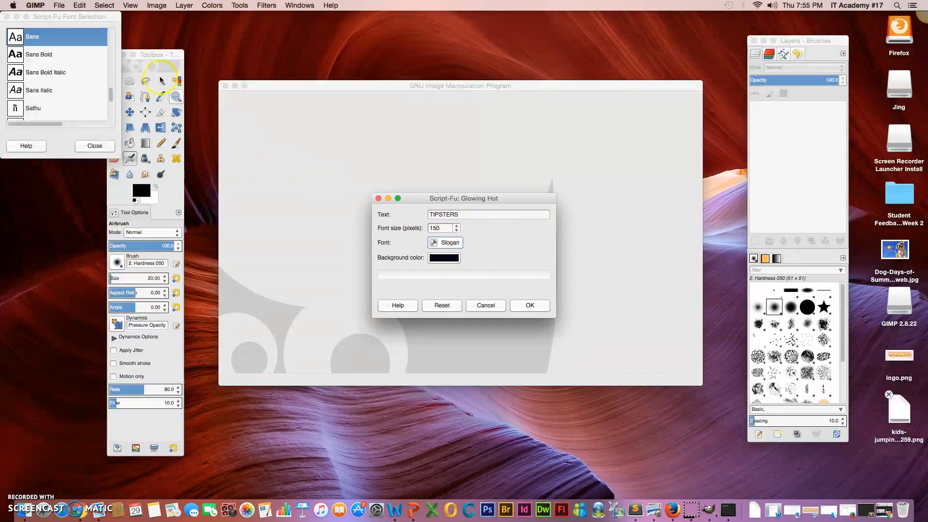
{"action": "left_click_drag", "start_coordinate": [102, 16], "coordinate": [312, 73]}
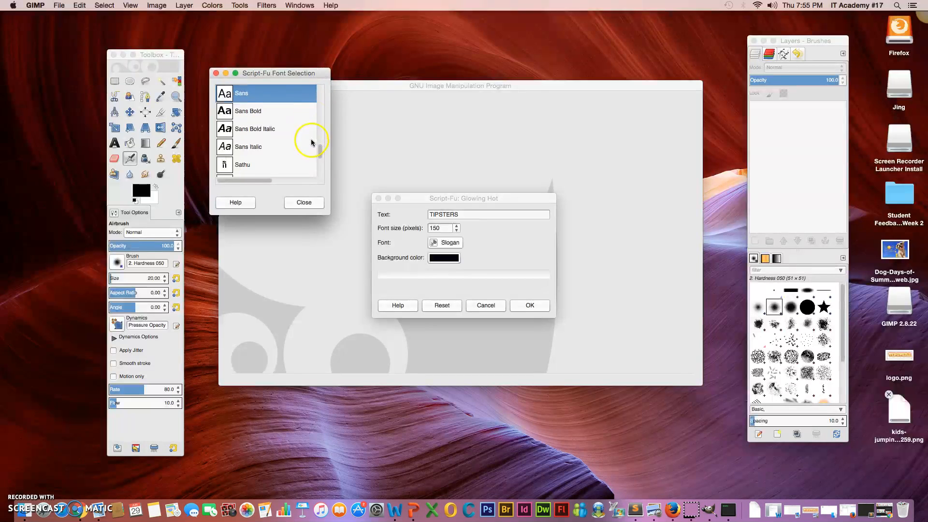
{"action": "mouse_move", "coordinate": [319, 152]}
{"action": "left_mouse_down"}
{"action": "mouse_move", "coordinate": [322, 172]}
{"action": "mouse_move", "coordinate": [325, 151]}
{"action": "left_mouse_up"}
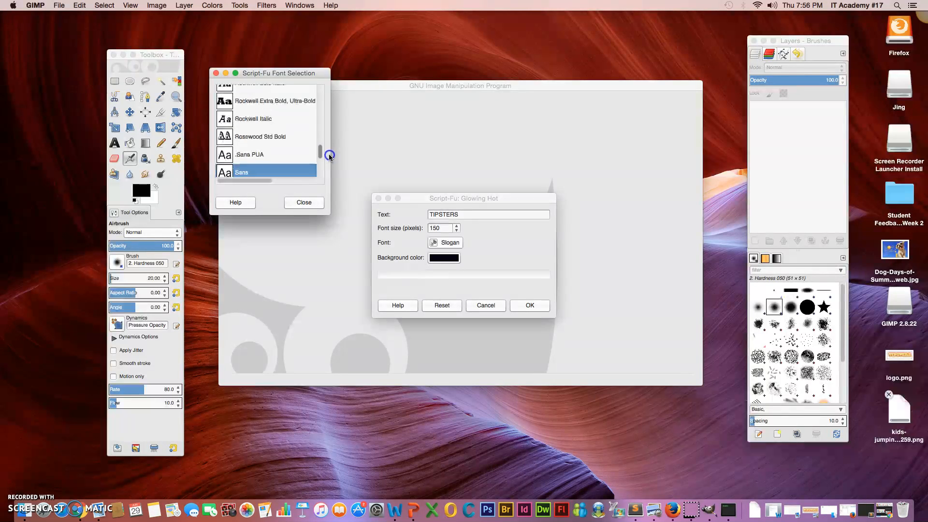
{"action": "left_click", "coordinate": [260, 141]}
{"action": "left_click", "coordinate": [304, 202]}
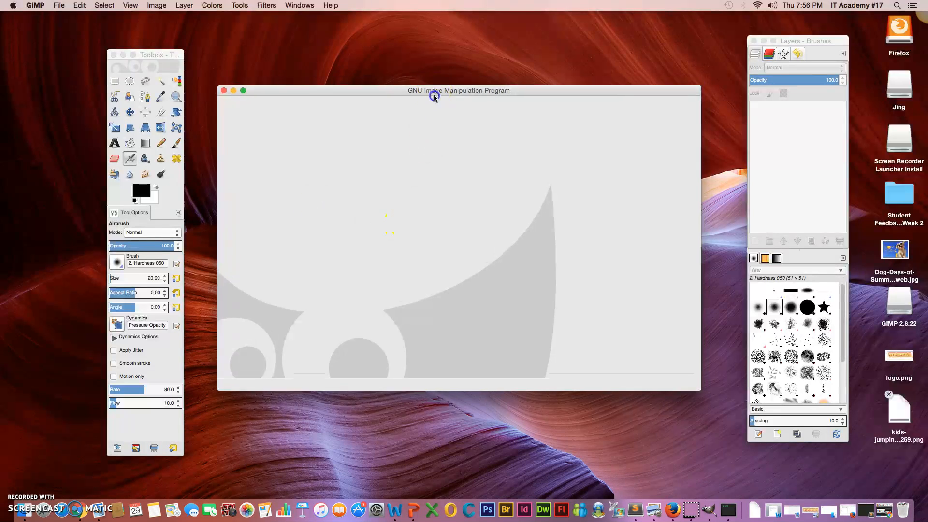
- Rearrange the windows so the Glowing Hot settings sit in front of the empty image window
{"action": "left_click_drag", "start_coordinate": [433, 91], "coordinate": [430, 288]}
{"action": "left_click", "coordinate": [470, 200]}
{"action": "left_click_drag", "start_coordinate": [470, 200], "coordinate": [765, 152]}
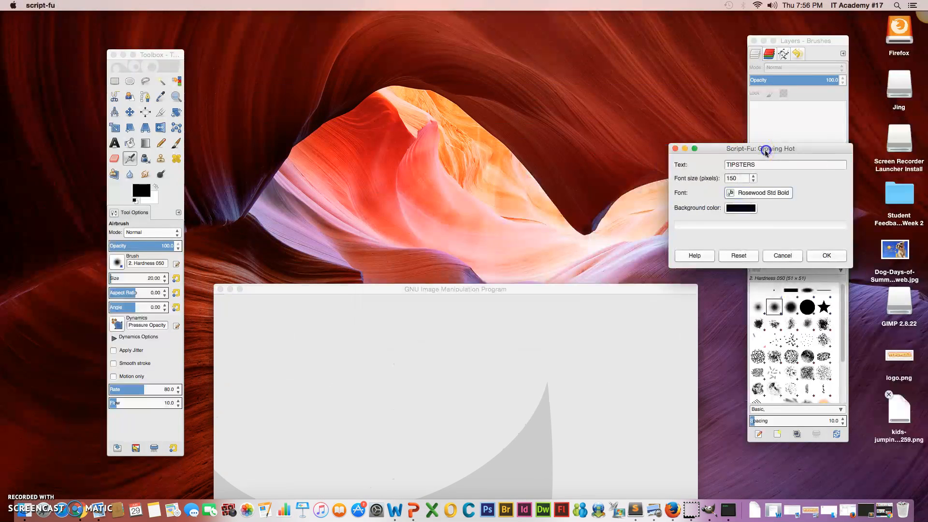
{"action": "left_click_drag", "start_coordinate": [566, 287], "coordinate": [563, 104]}
{"action": "left_click_drag", "start_coordinate": [758, 149], "coordinate": [560, 146]}
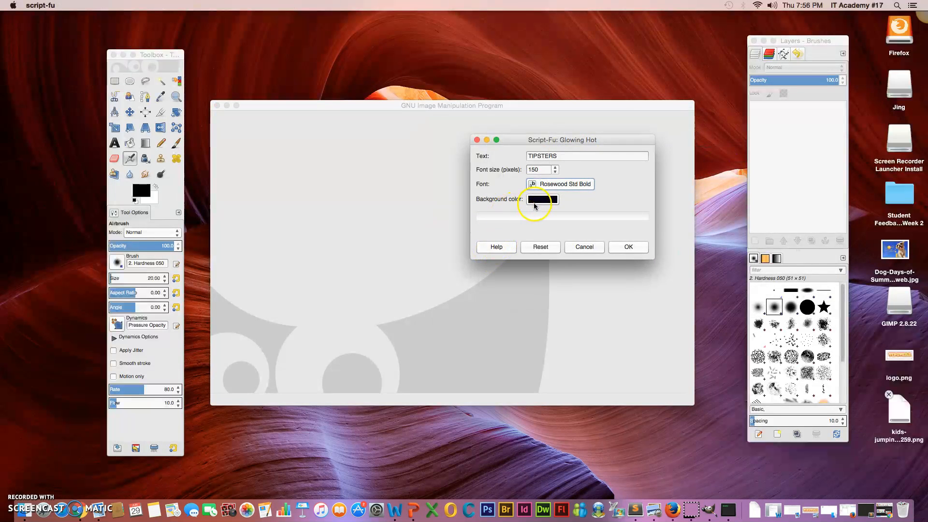
- Keep 070014 as the logo's background color and generate the Glowing Hot logo
{"action": "left_click", "coordinate": [536, 204]}
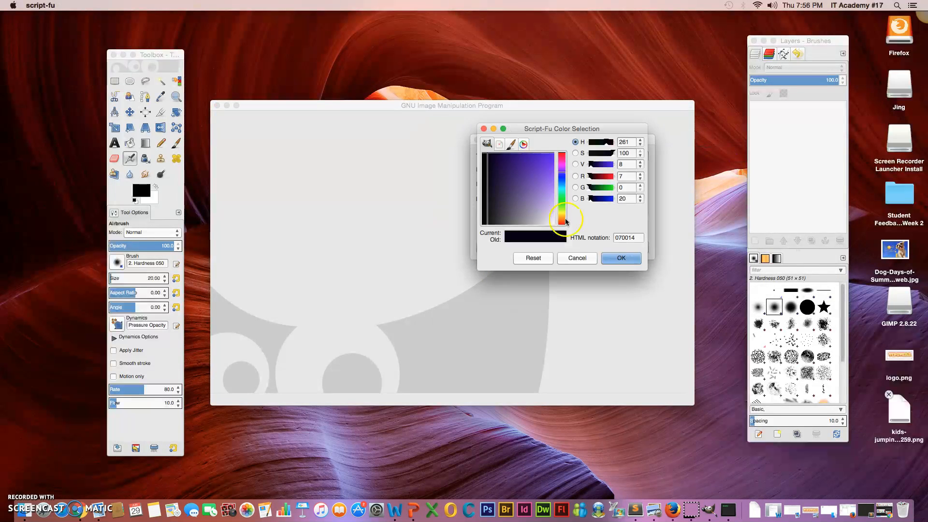
{"action": "left_click", "coordinate": [624, 242]}
{"action": "left_click", "coordinate": [628, 238]}
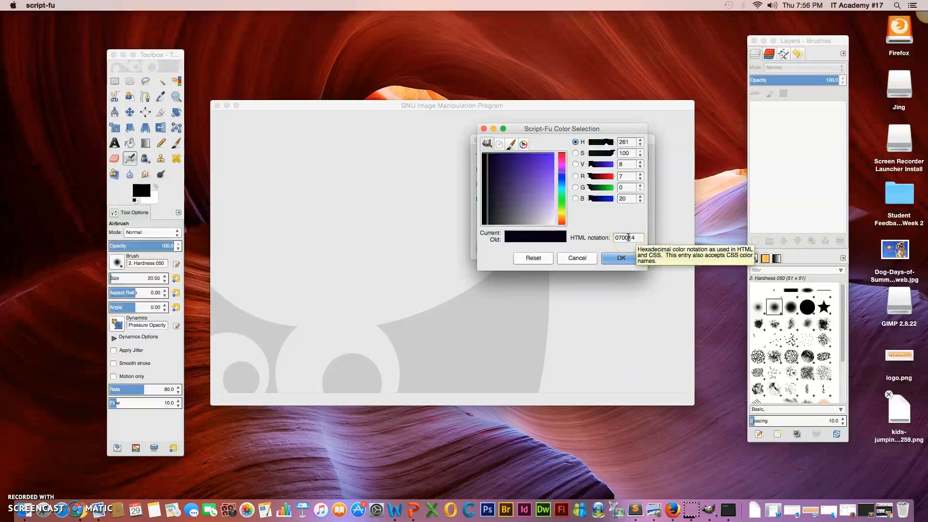
{"action": "left_click", "coordinate": [623, 238]}
{"action": "left_click", "coordinate": [629, 261]}
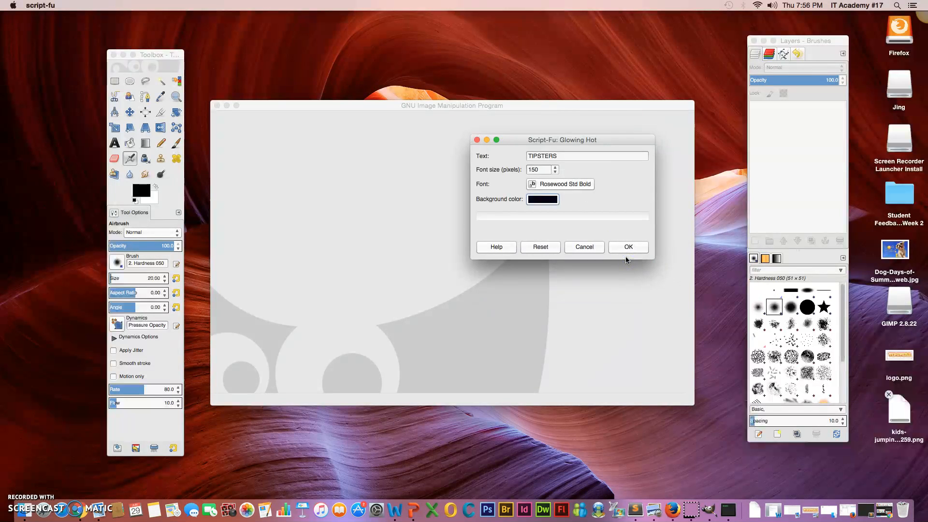
{"action": "left_click", "coordinate": [629, 247]}
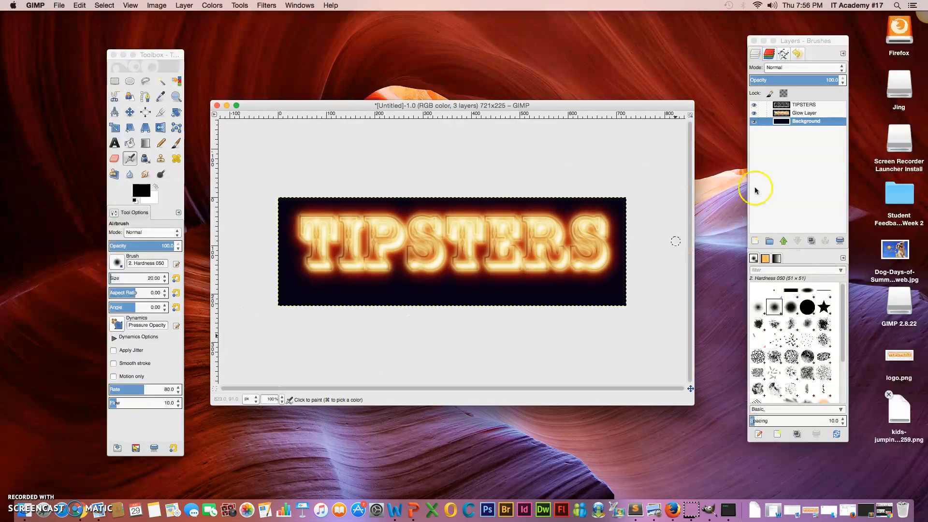
- Toggle the TIPSTERS and Glow Layer visibility to check each one, leave the Background layer hidden, and reposition the Layers window
{"action": "left_click", "coordinate": [754, 104]}
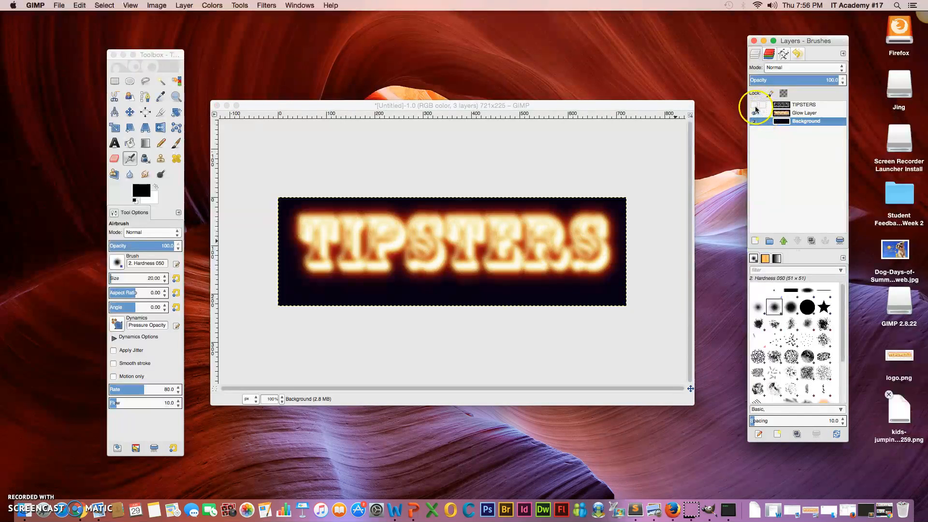
{"action": "left_click", "coordinate": [755, 105]}
{"action": "left_click", "coordinate": [755, 114]}
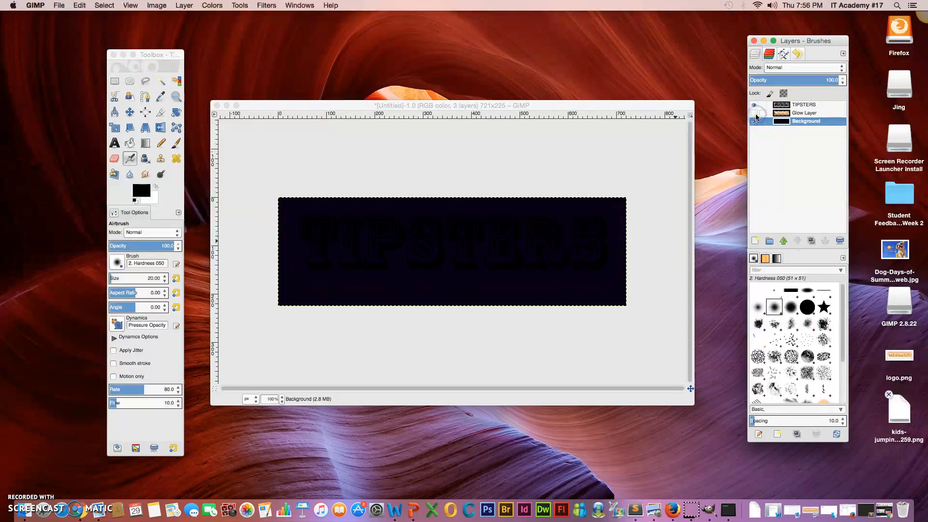
{"action": "left_click", "coordinate": [754, 113]}
{"action": "left_click", "coordinate": [754, 121]}
{"action": "left_click", "coordinate": [754, 121]}
{"action": "left_click", "coordinate": [754, 121]}
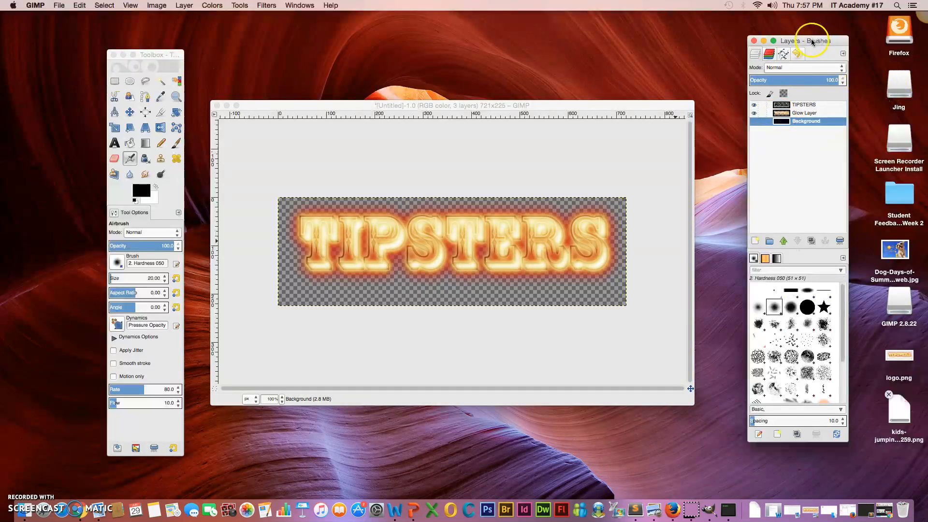
{"action": "left_click_drag", "start_coordinate": [812, 41], "coordinate": [780, 31]}
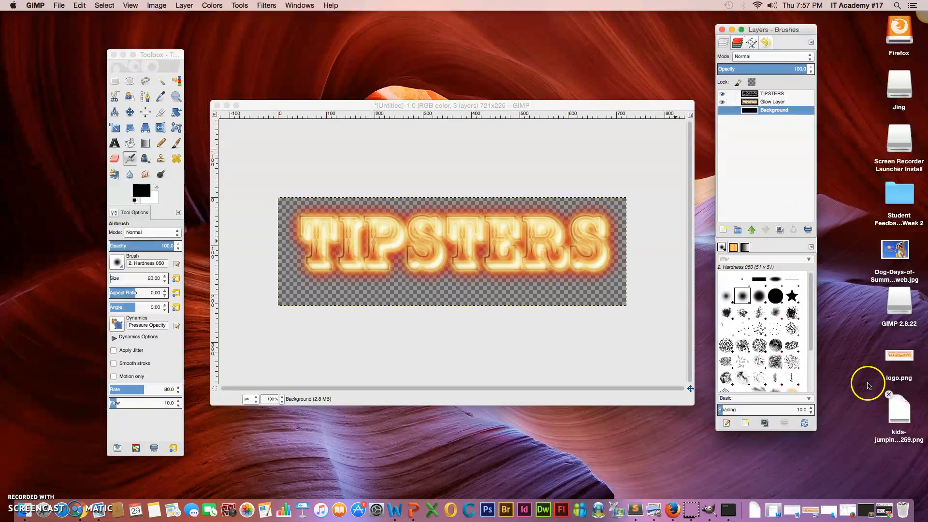
- Switch to Chrome and save the jumping children picture to the Desktop as KIDS in PNG format
{"action": "left_click", "coordinate": [905, 408]}
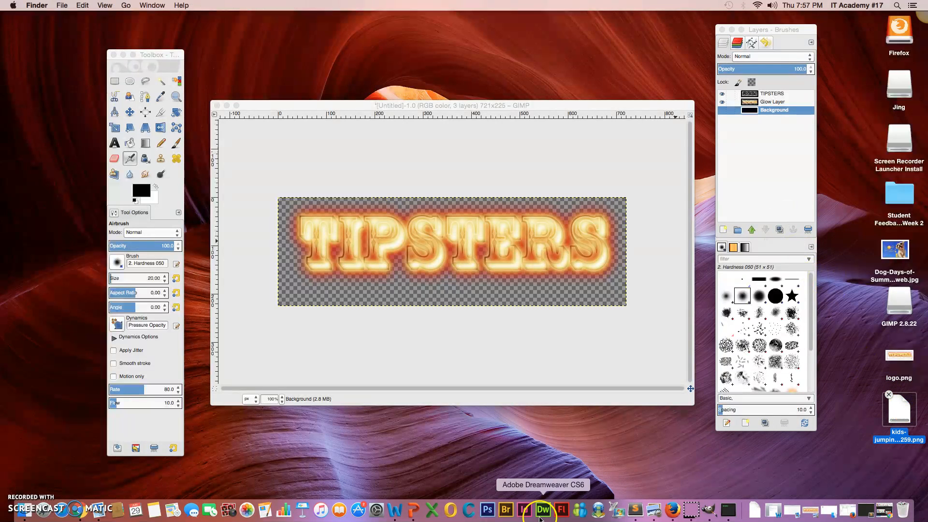
{"action": "left_click", "coordinate": [77, 507]}
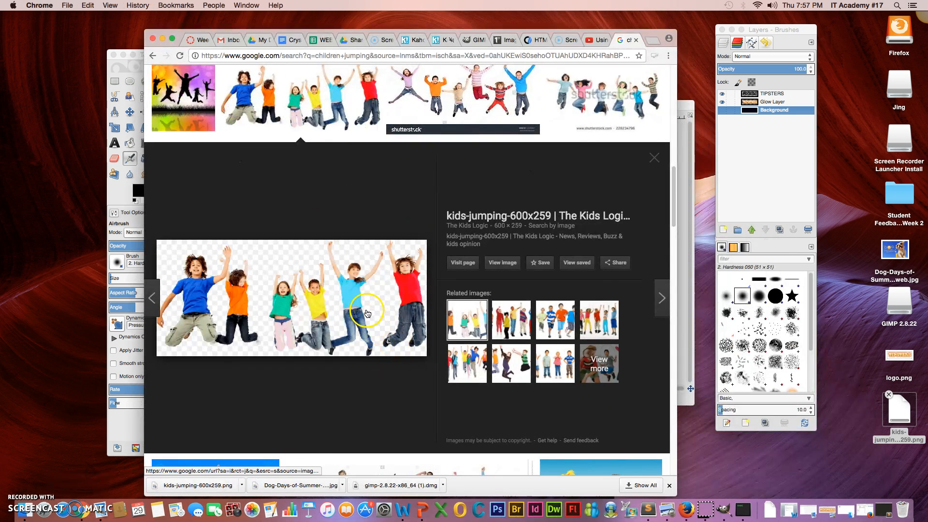
{"action": "right_click", "coordinate": [348, 309]}
{"action": "left_click", "coordinate": [405, 382]}
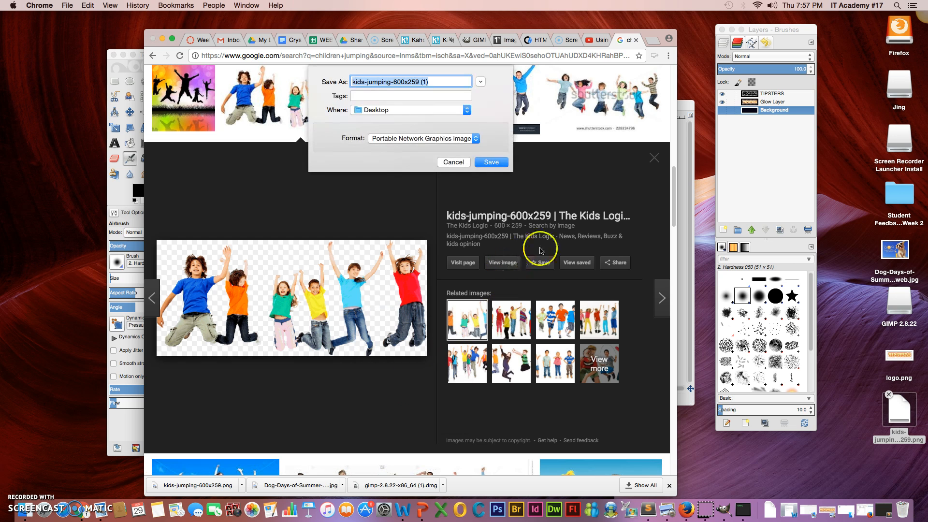
{"action": "type", "text": "Kl"}
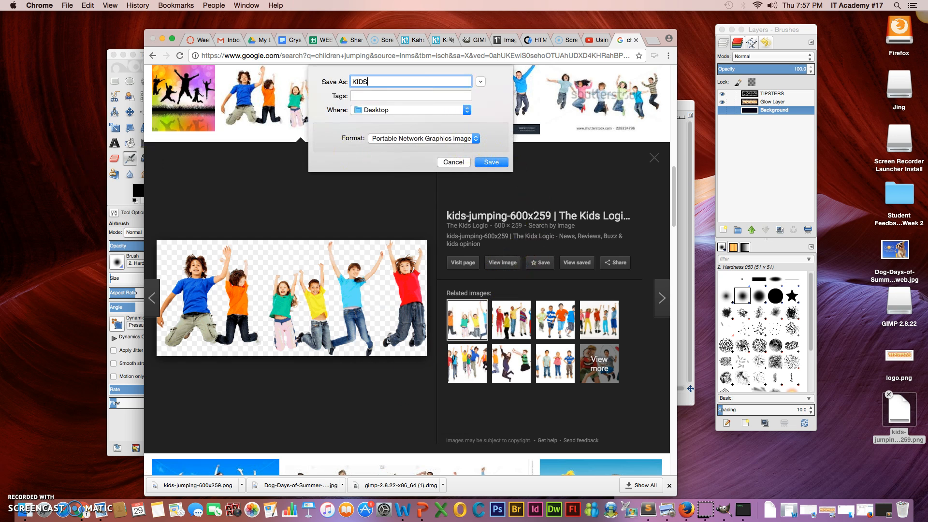
{"action": "left_click", "coordinate": [491, 163]}
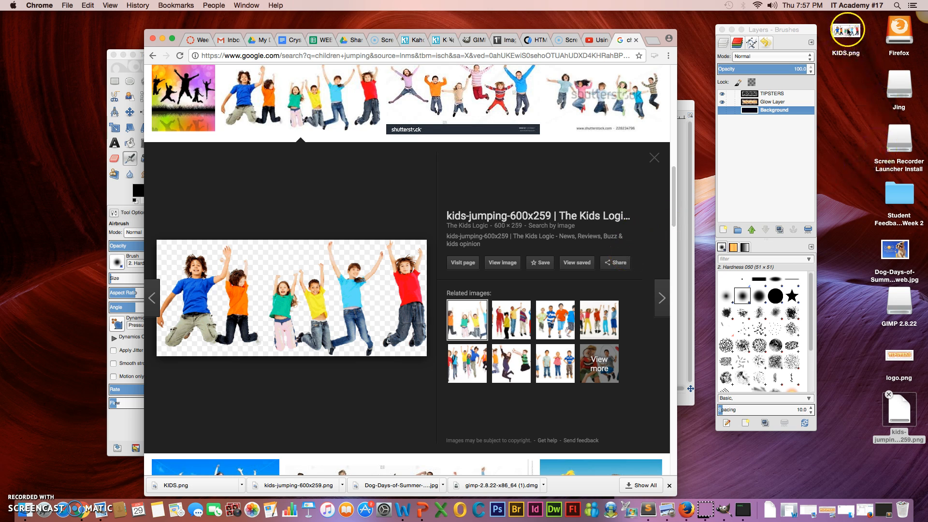
- Minimize the browser and add KIDS.png from the desktop to the logo image as a new layer
{"action": "left_click", "coordinate": [162, 38]}
{"action": "left_click_drag", "start_coordinate": [846, 30], "coordinate": [517, 203]}
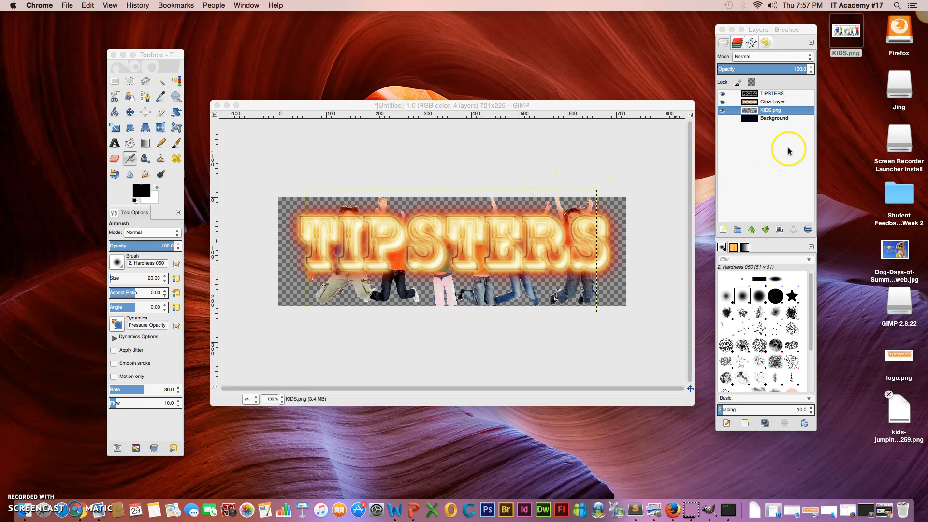
- Try the KIDS.png layer above the Glow Layer and above TIPSTERS, and return it directly below the Glow Layer
{"action": "left_click", "coordinate": [784, 98]}
{"action": "left_click_drag", "start_coordinate": [790, 105], "coordinate": [790, 104]}
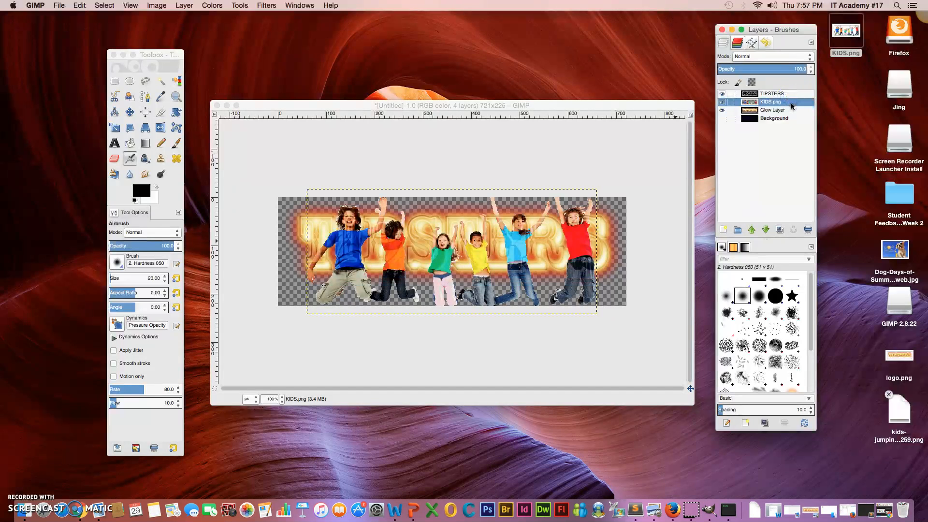
{"action": "left_click_drag", "start_coordinate": [791, 93], "coordinate": [791, 94]}
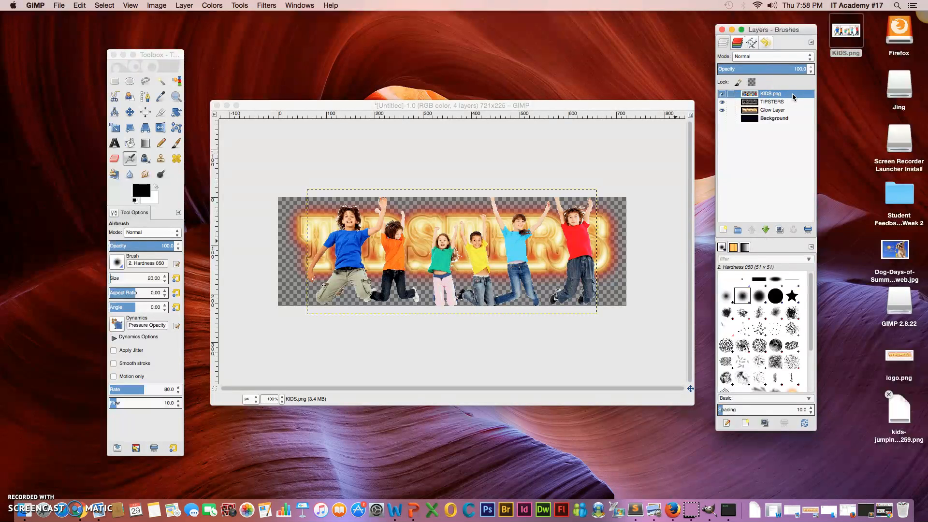
{"action": "left_click_drag", "start_coordinate": [791, 107], "coordinate": [793, 114]}
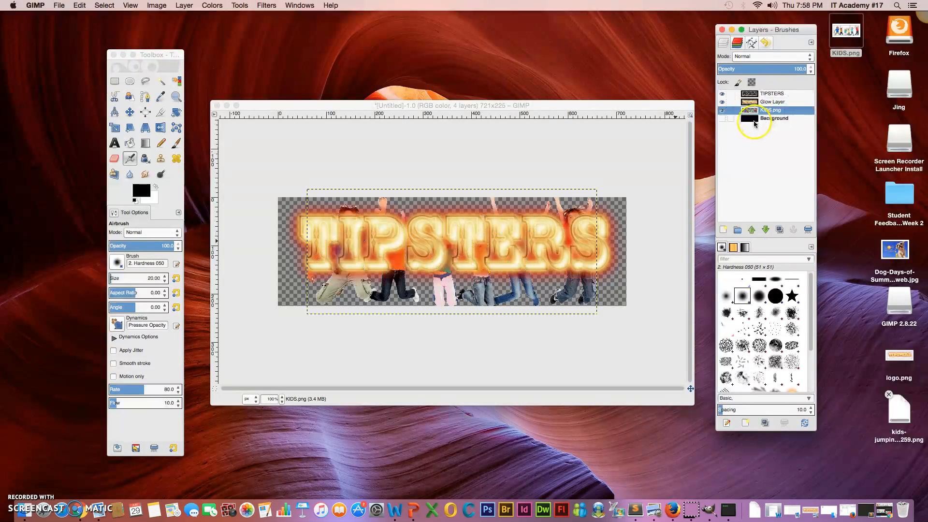
- Show the Background layer and move the kids picture slightly up behind the TIPSTERS lettering
{"action": "left_click", "coordinate": [722, 118]}
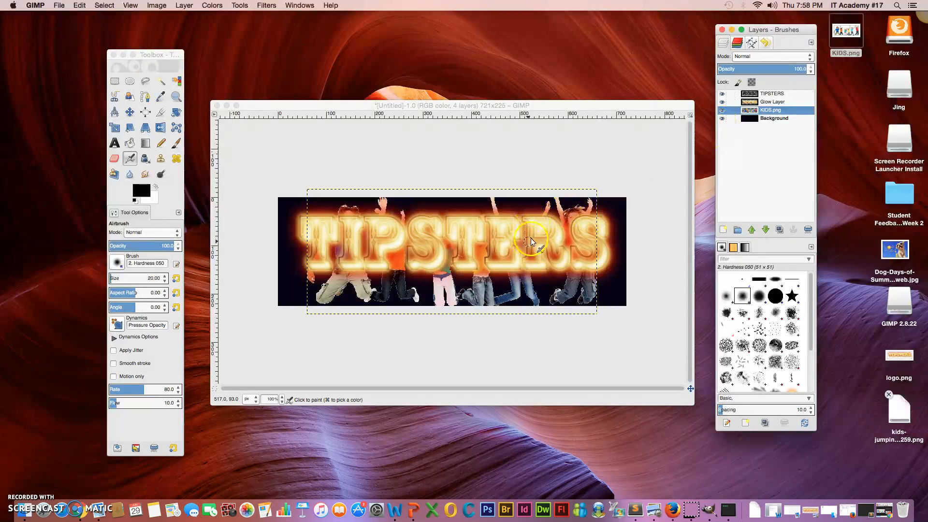
{"action": "left_click", "coordinate": [129, 111]}
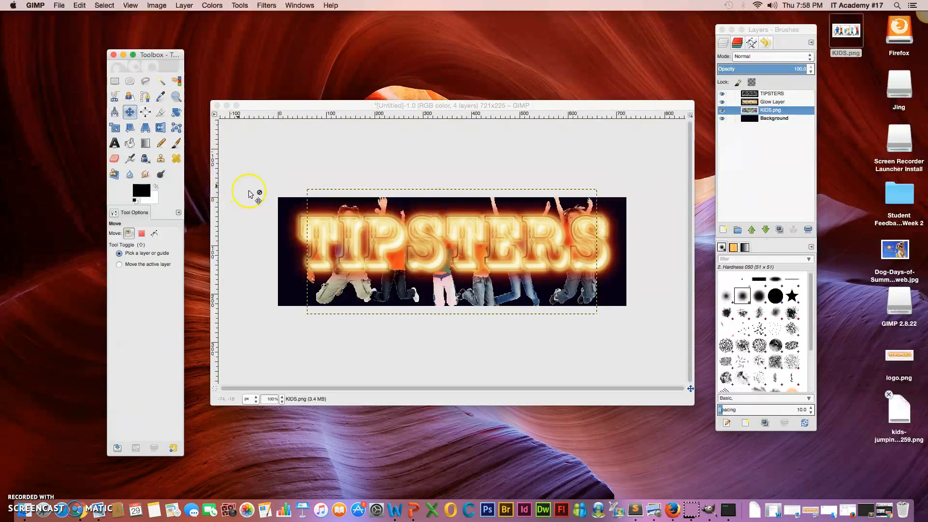
{"action": "mouse_move", "coordinate": [400, 294]}
{"action": "left_mouse_down"}
{"action": "mouse_move", "coordinate": [388, 277]}
{"action": "mouse_move", "coordinate": [397, 280]}
{"action": "left_mouse_up"}
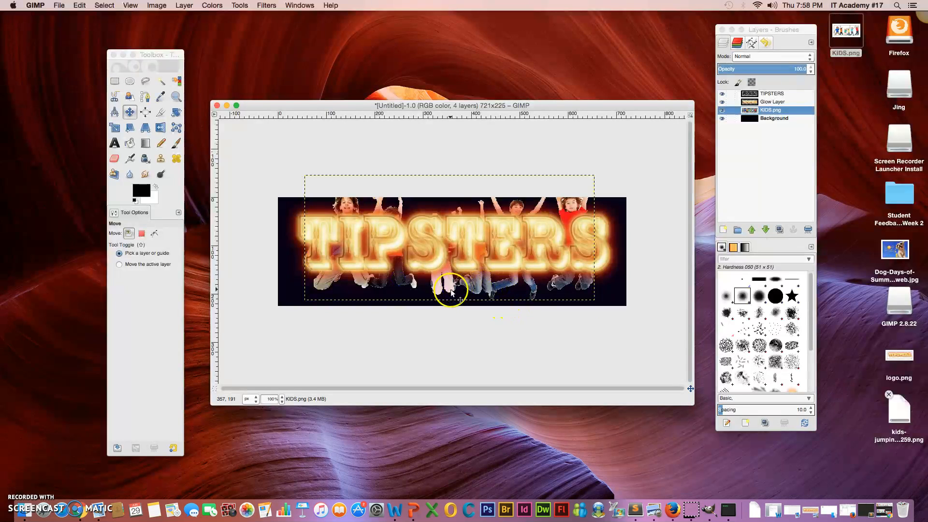
{"action": "left_click_drag", "start_coordinate": [463, 294], "coordinate": [461, 289]}
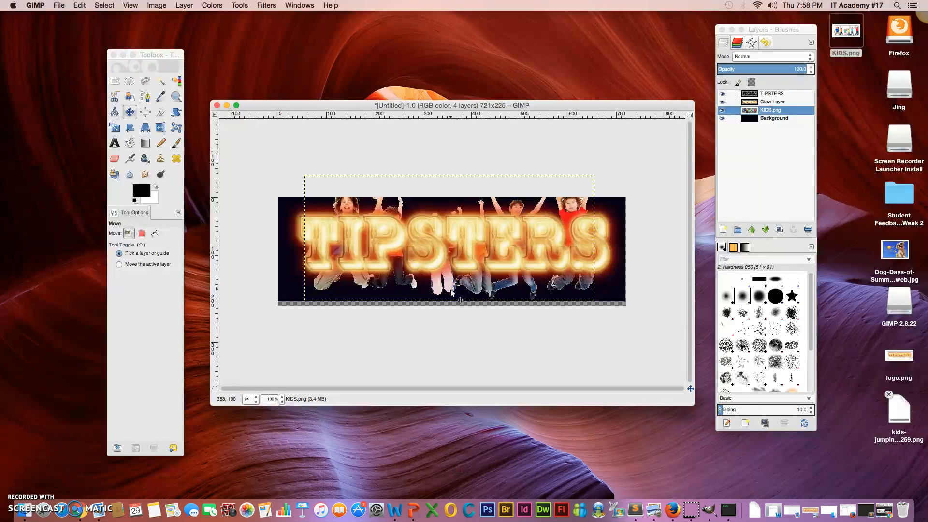
{"action": "left_click", "coordinate": [341, 264]}
{"action": "key", "text": "super+z"}
{"action": "left_click", "coordinate": [667, 215]}
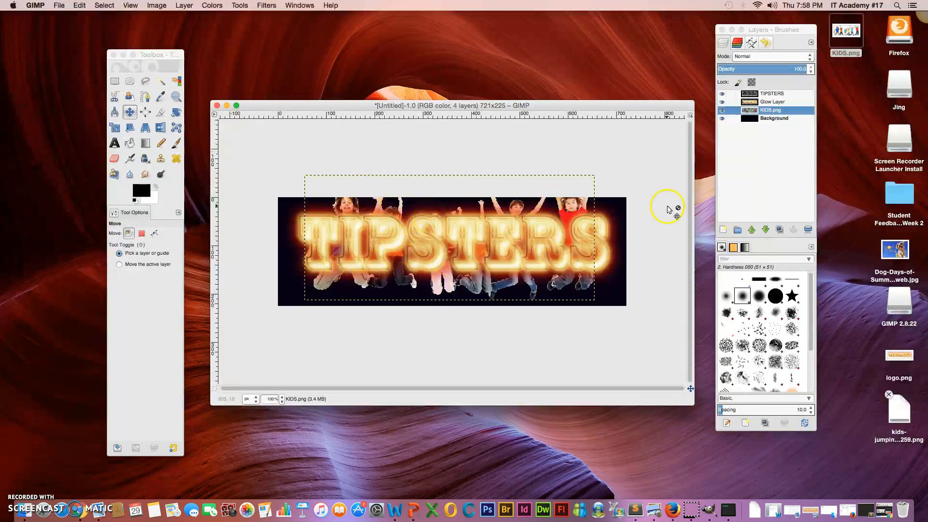
- Shift the kids picture slightly up and to the right behind the lettering and hide the KIDS.png layer
{"action": "left_click_drag", "start_coordinate": [575, 195], "coordinate": [592, 206]}
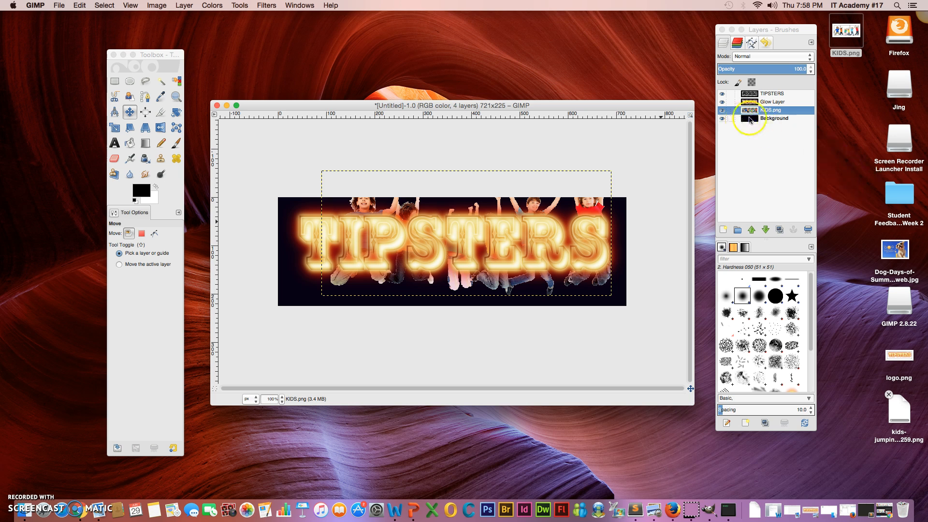
{"action": "left_click", "coordinate": [723, 112]}
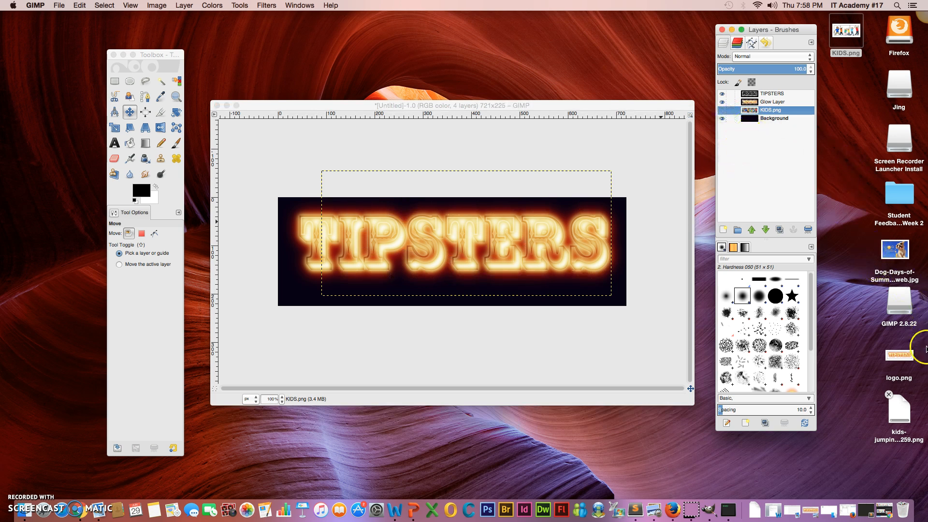
- Add the Dog-Days-of-Summer picture from the desktop as a layer below the Glow Layer and shift it slightly down and right
{"action": "left_click_drag", "start_coordinate": [895, 249], "coordinate": [575, 245]}
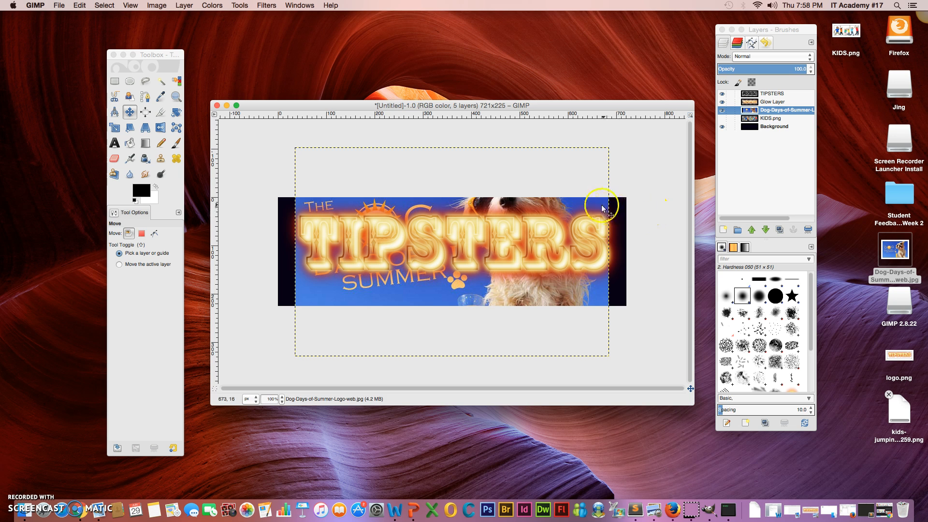
{"action": "mouse_move", "coordinate": [574, 323]}
{"action": "left_mouse_down"}
{"action": "mouse_move", "coordinate": [577, 348]}
{"action": "mouse_move", "coordinate": [579, 329]}
{"action": "left_mouse_up"}
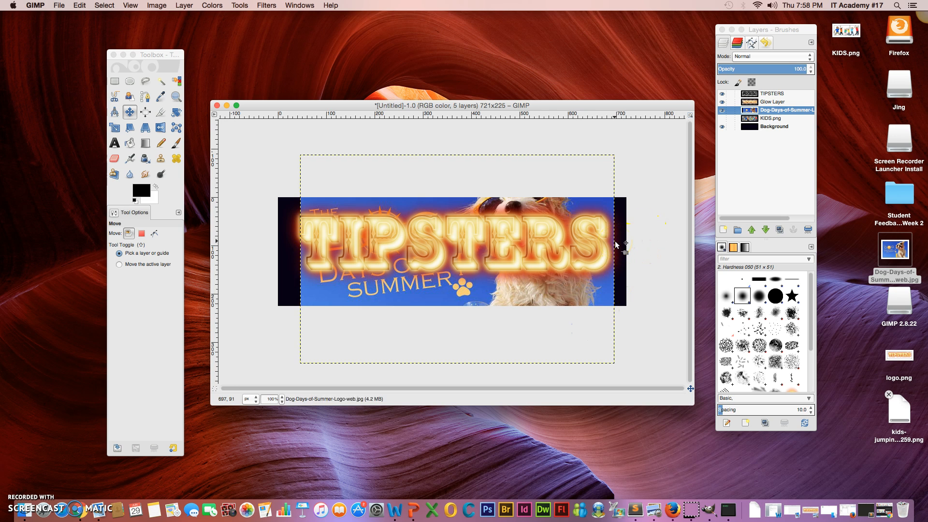
- Scale the Dog-Days-of-Summer layer to 721 pixels wide and squash its height to match the logo's canvas
{"action": "left_click", "coordinate": [114, 127]}
{"action": "mouse_move", "coordinate": [302, 259]}
{"action": "left_mouse_down"}
{"action": "mouse_move", "coordinate": [276, 263]}
{"action": "mouse_move", "coordinate": [288, 264]}
{"action": "left_mouse_up"}
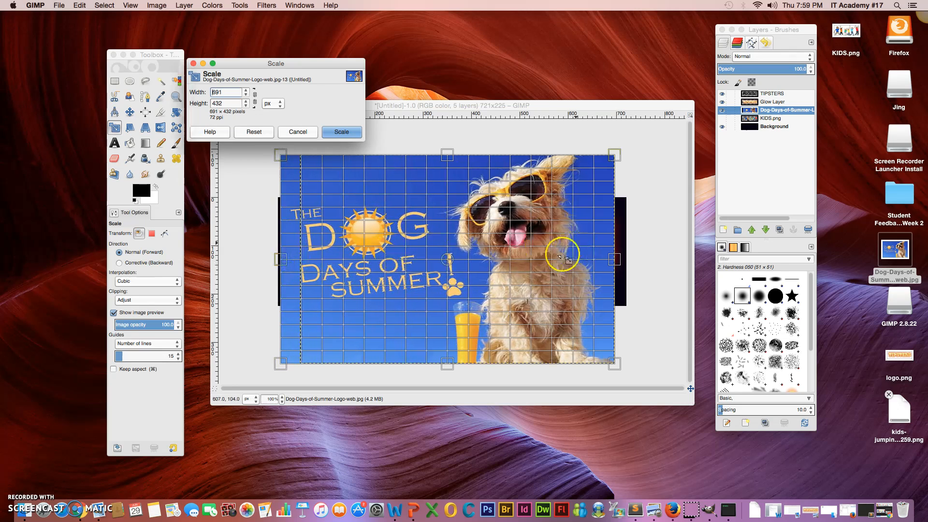
{"action": "left_click_drag", "start_coordinate": [609, 253], "coordinate": [630, 256]}
{"action": "left_click_drag", "start_coordinate": [298, 293], "coordinate": [298, 294]}
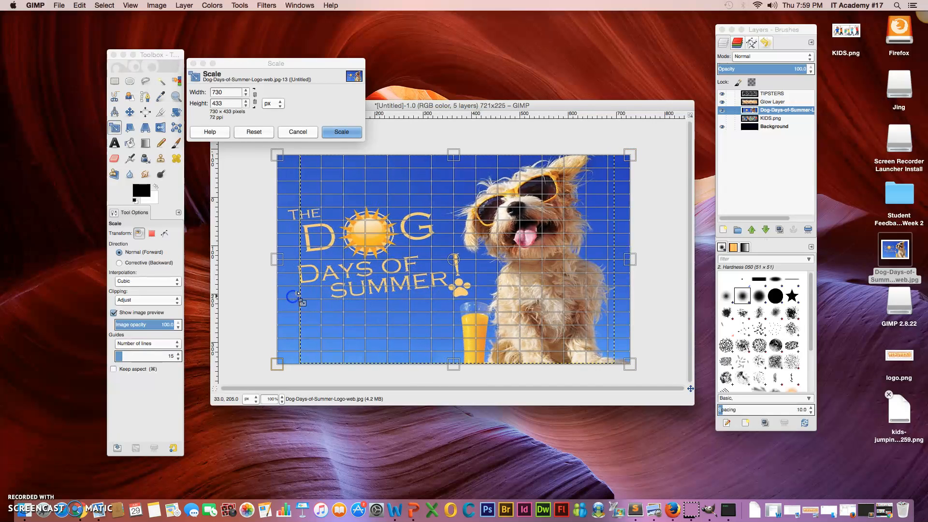
{"action": "left_click_drag", "start_coordinate": [455, 350], "coordinate": [462, 304]}
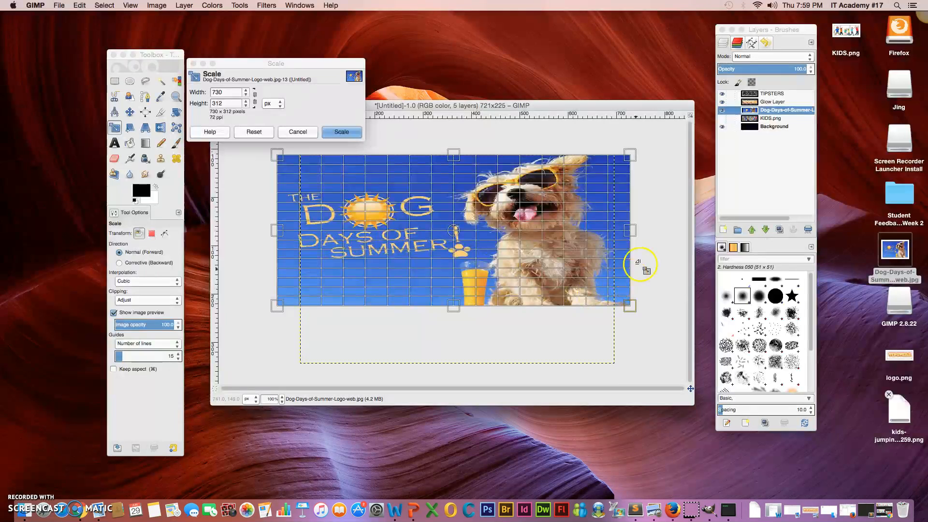
{"action": "left_click_drag", "start_coordinate": [626, 236], "coordinate": [624, 239]}
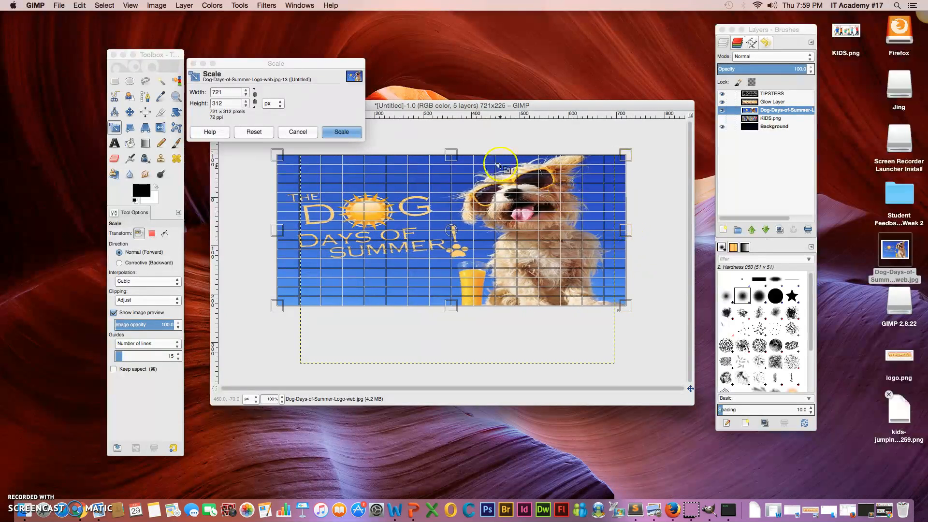
{"action": "left_click_drag", "start_coordinate": [451, 155], "coordinate": [452, 195]}
{"action": "left_click", "coordinate": [357, 133]}
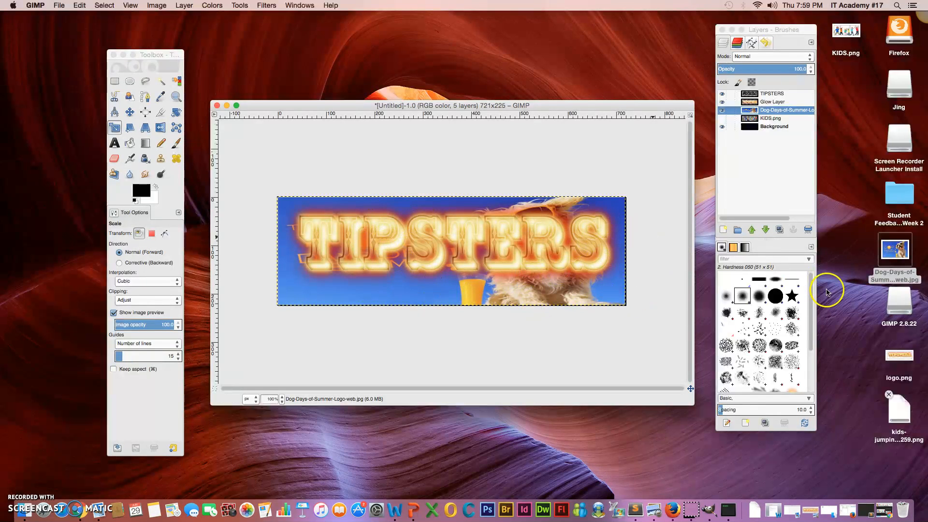
- Toggle the lower layers to compare backdrops, leaving KIDS.png and Background visible and the Dog-Days-of-Summer layer hidden
{"action": "left_click", "coordinate": [722, 119]}
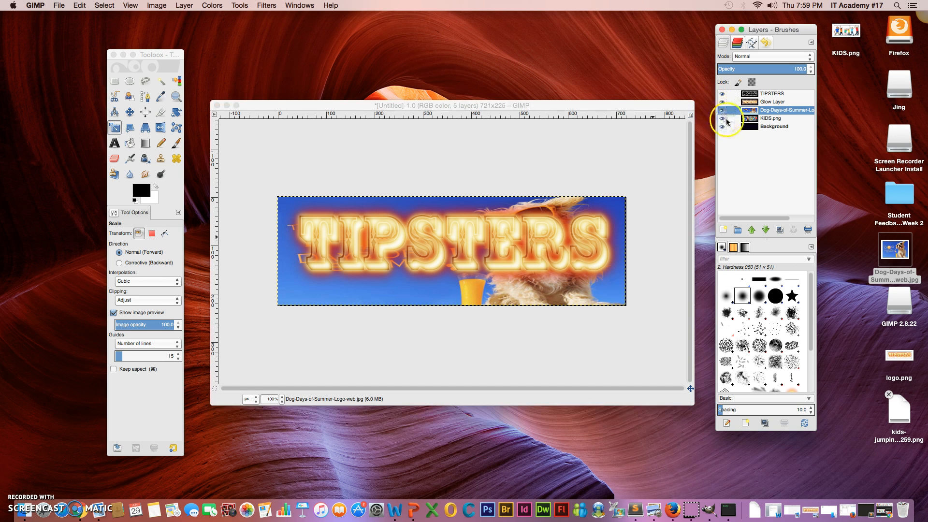
{"action": "left_click", "coordinate": [723, 127]}
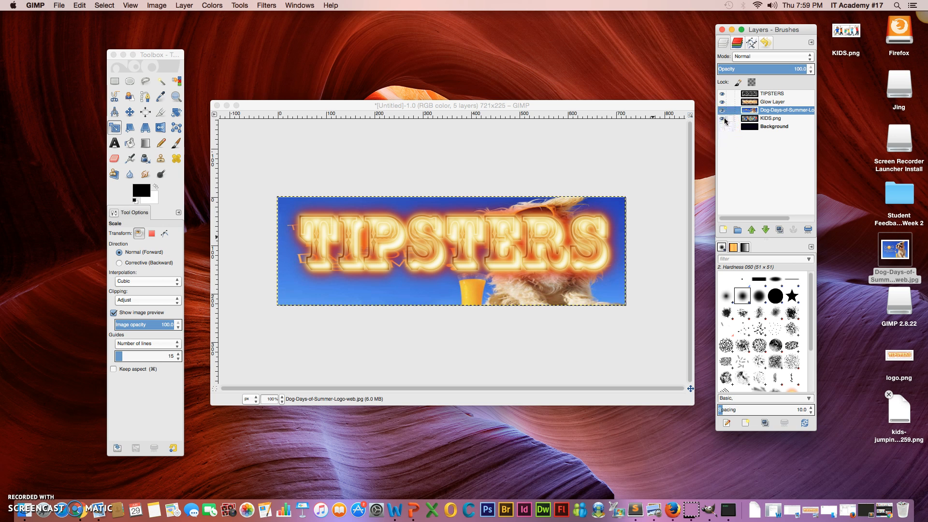
{"action": "left_click", "coordinate": [722, 111]}
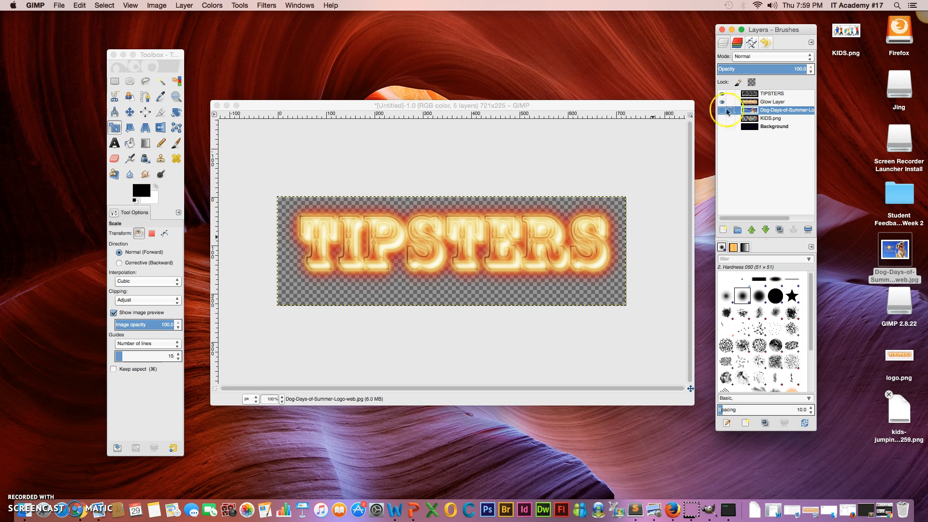
{"action": "left_click", "coordinate": [723, 119]}
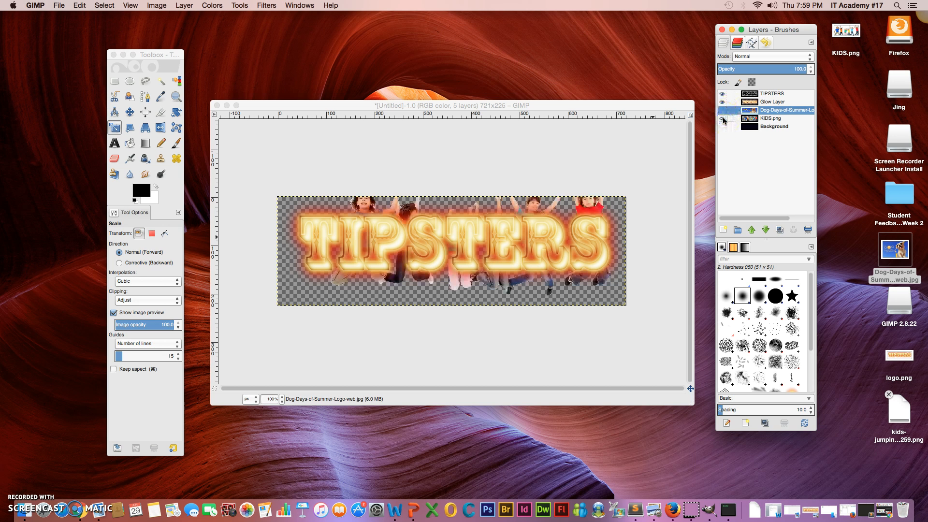
{"action": "left_click", "coordinate": [723, 126]}
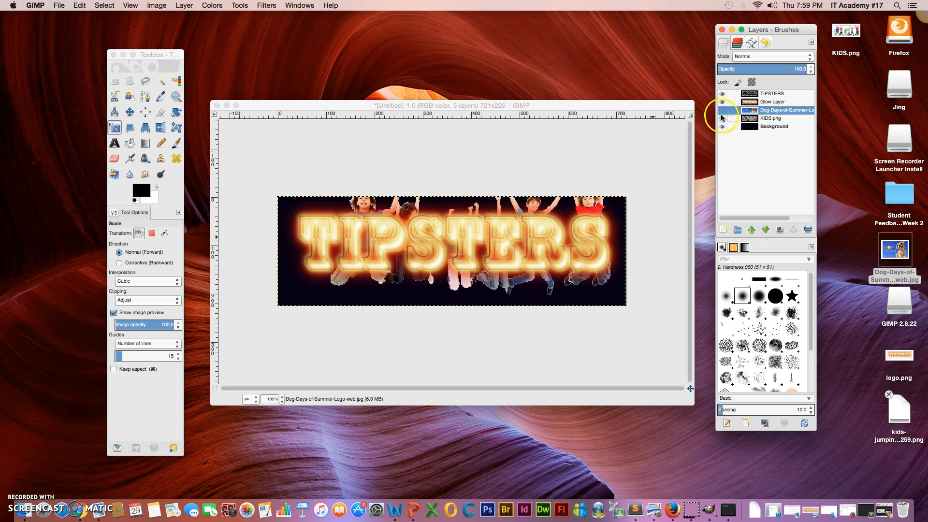
- Switch the Dog-Days-of-Summer layer off and on to compare it with the kids picture, leaving it visible
{"action": "left_click", "coordinate": [722, 110]}
{"action": "left_click", "coordinate": [722, 110]}
{"action": "left_click", "coordinate": [722, 110]}
{"action": "left_click", "coordinate": [722, 111]}
{"action": "left_click", "coordinate": [723, 110]}
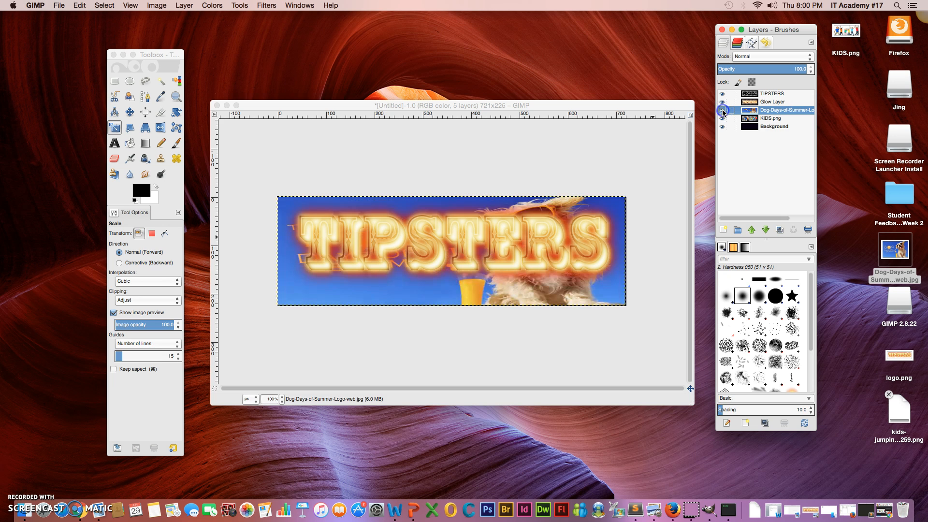
{"action": "left_click", "coordinate": [722, 110]}
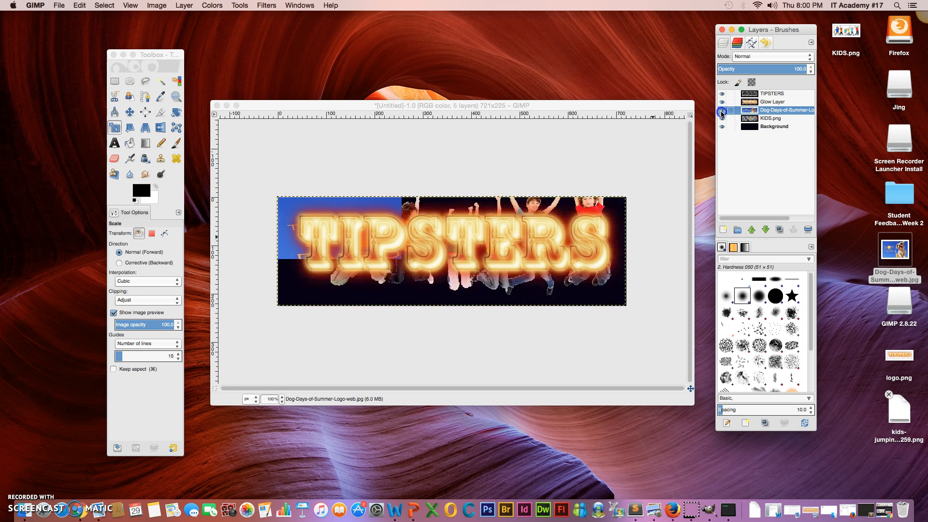
{"action": "left_click", "coordinate": [721, 110]}
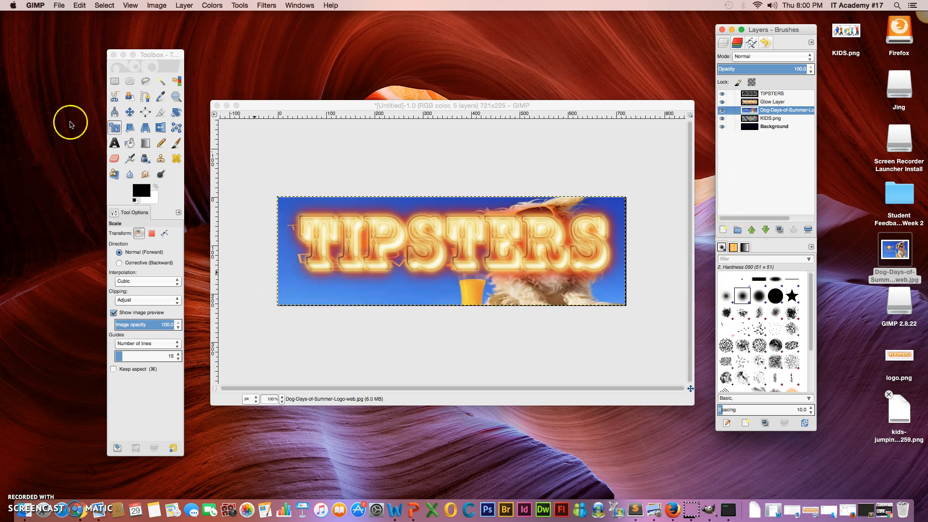
- Paint black vegetation along the lower edge of the Dog-Days-of-Summer layer using the Vegetation 02 paintbrush at size 221.65
{"action": "left_click", "coordinate": [177, 143]}
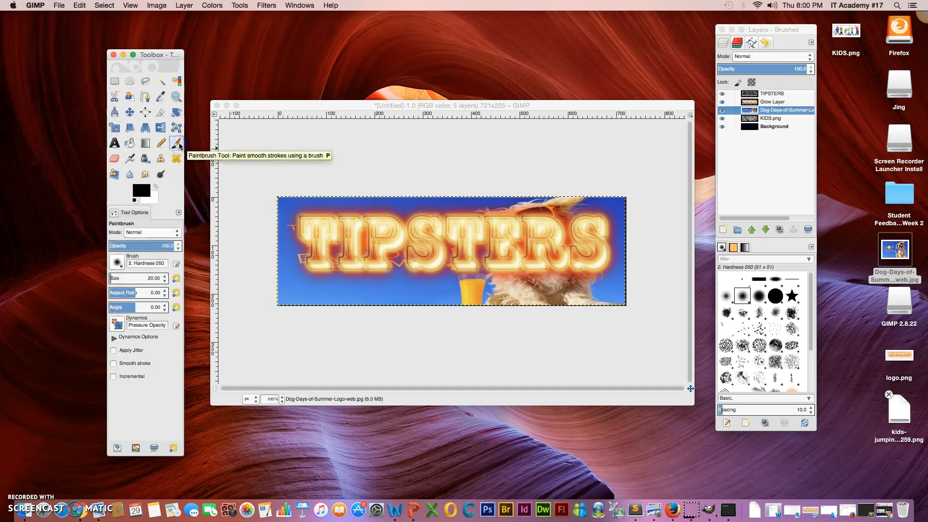
{"action": "left_click", "coordinate": [815, 343]}
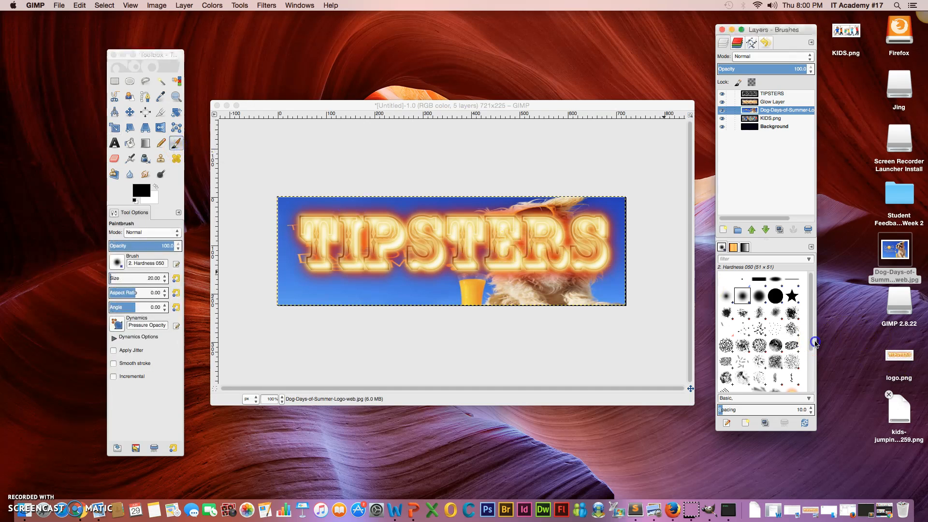
{"action": "scroll", "coordinate": [811, 346], "scroll_direction": "down", "scroll_amount": 1}
{"action": "left_click_drag", "start_coordinate": [811, 362], "coordinate": [814, 383]}
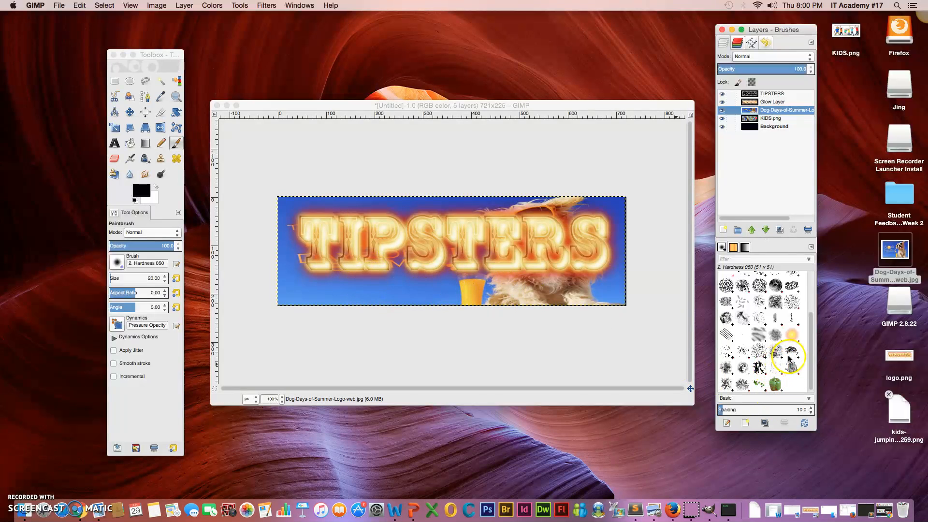
{"action": "left_click", "coordinate": [743, 385]}
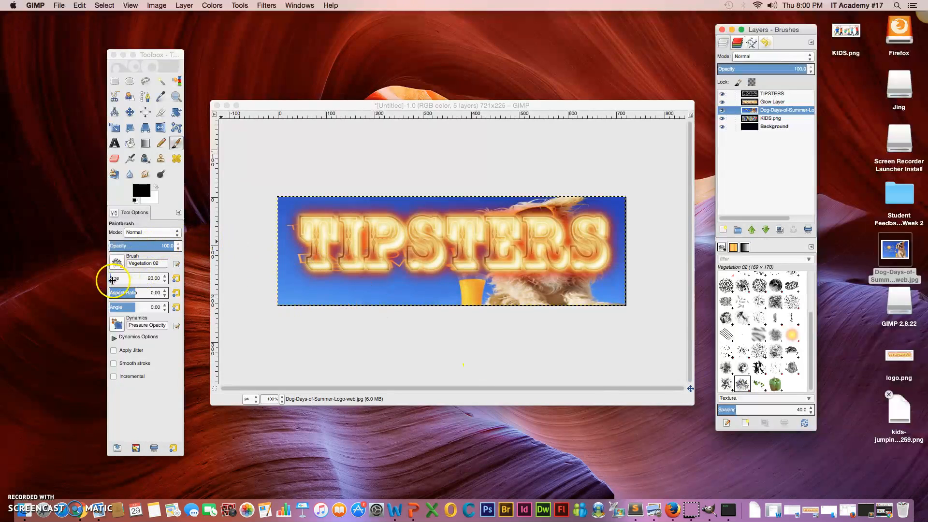
{"action": "left_click_drag", "start_coordinate": [117, 279], "coordinate": [122, 283]}
{"action": "left_click_drag", "start_coordinate": [198, 292], "coordinate": [217, 298]}
{"action": "left_click", "coordinate": [308, 309]}
{"action": "mouse_move", "coordinate": [324, 311]}
{"action": "left_mouse_down"}
{"action": "mouse_move", "coordinate": [430, 309]}
{"action": "mouse_move", "coordinate": [448, 325]}
{"action": "mouse_move", "coordinate": [545, 316]}
{"action": "mouse_move", "coordinate": [534, 326]}
{"action": "mouse_move", "coordinate": [613, 319]}
{"action": "left_mouse_up"}
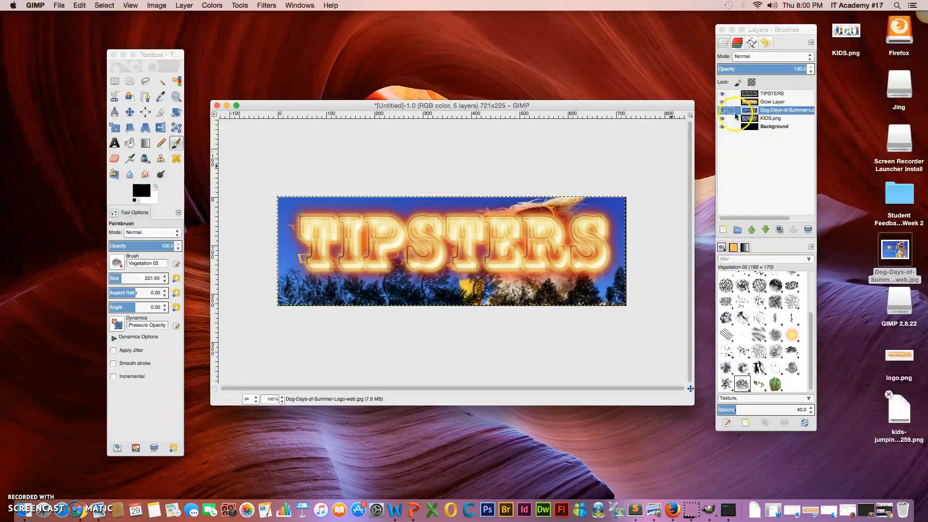
- Hide the Dog-Days-of-Summer layer and bucket-fill the Background layer behind the kids with green
{"action": "left_click", "coordinate": [722, 110]}
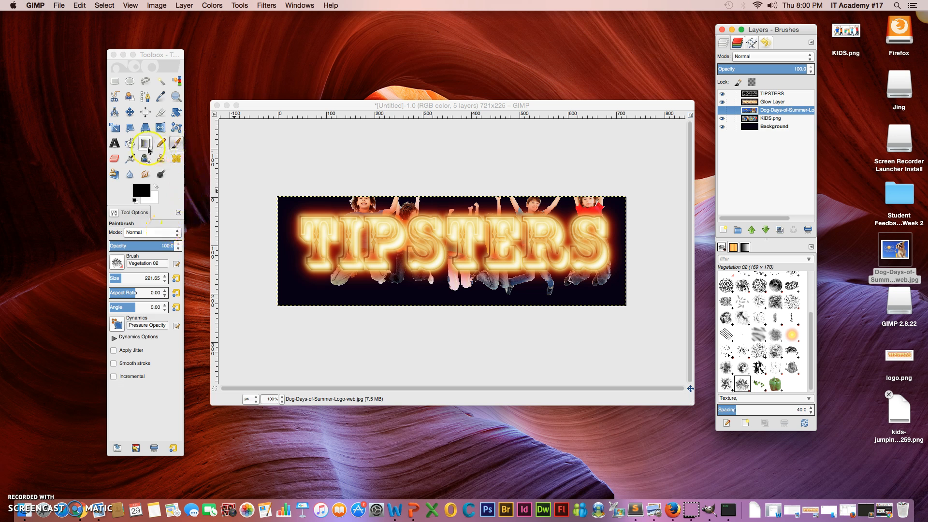
{"action": "left_click", "coordinate": [129, 143]}
{"action": "left_click", "coordinate": [141, 190]}
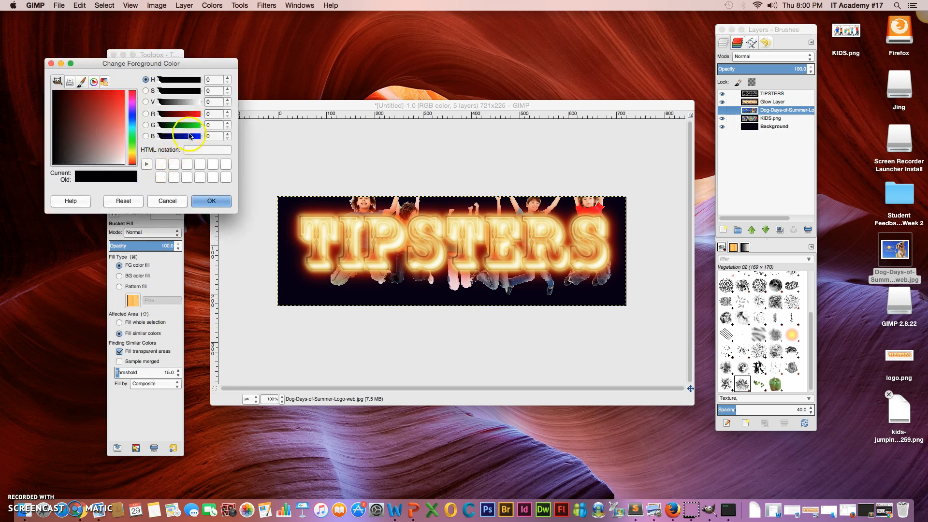
{"action": "left_click", "coordinate": [194, 126]}
{"action": "left_click", "coordinate": [212, 202]}
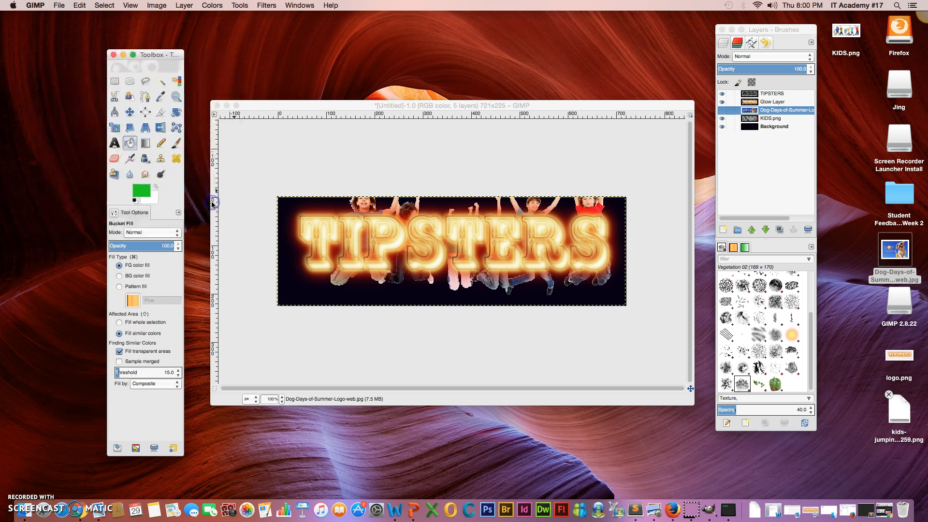
{"action": "left_click", "coordinate": [287, 214]}
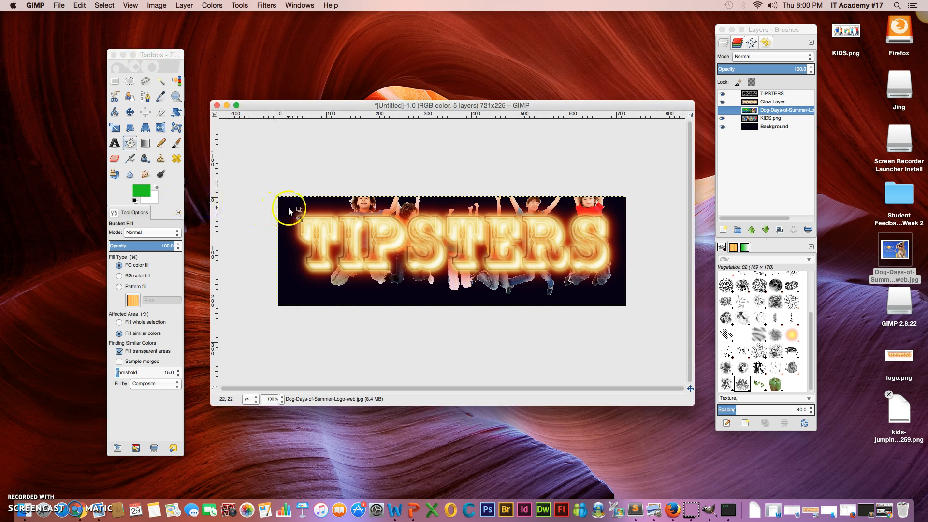
{"action": "left_click", "coordinate": [305, 209]}
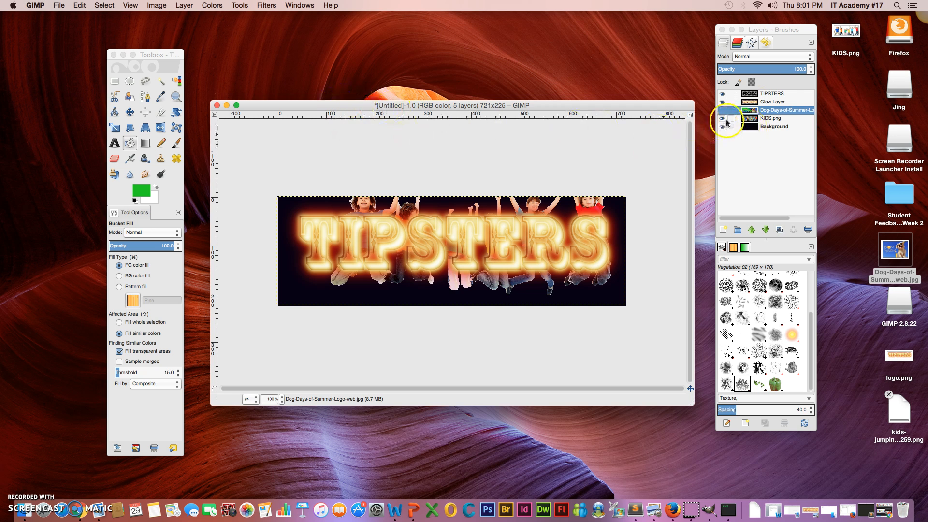
{"action": "left_click", "coordinate": [773, 128]}
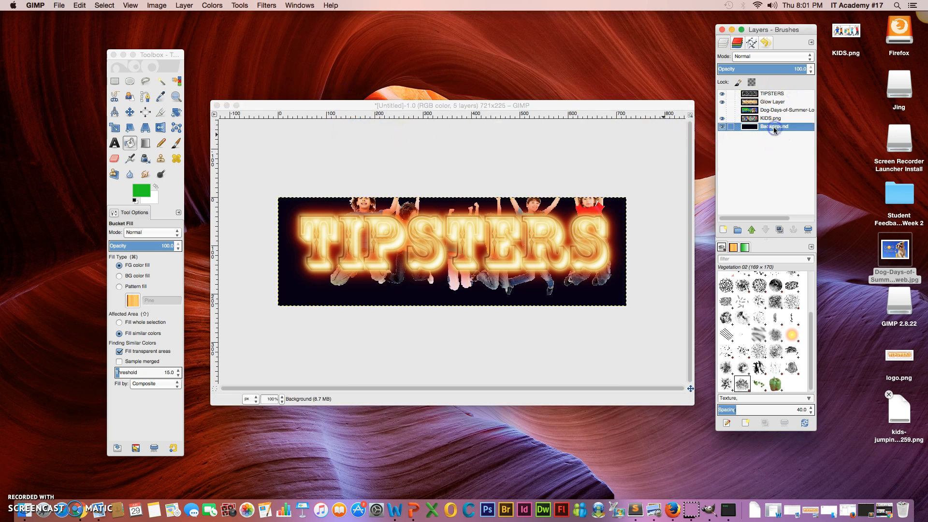
{"action": "left_click", "coordinate": [369, 296]}
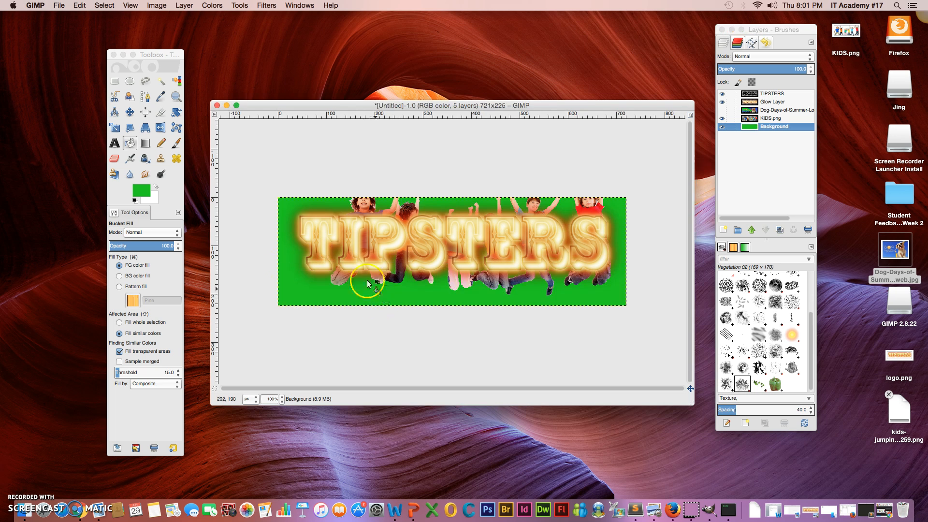
- Change the foreground color to light blue a8bbf1 and bucket-fill the Background layer with it
{"action": "left_click", "coordinate": [145, 190]}
{"action": "left_click_drag", "start_coordinate": [198, 126], "coordinate": [194, 126]}
{"action": "left_click", "coordinate": [115, 101]}
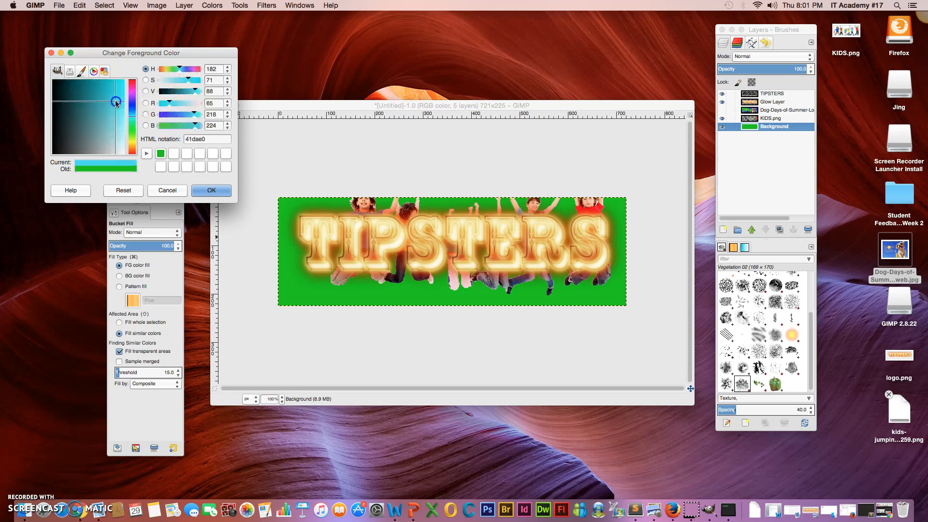
{"action": "left_click", "coordinate": [132, 107]}
{"action": "left_click_drag", "start_coordinate": [118, 124], "coordinate": [121, 132]}
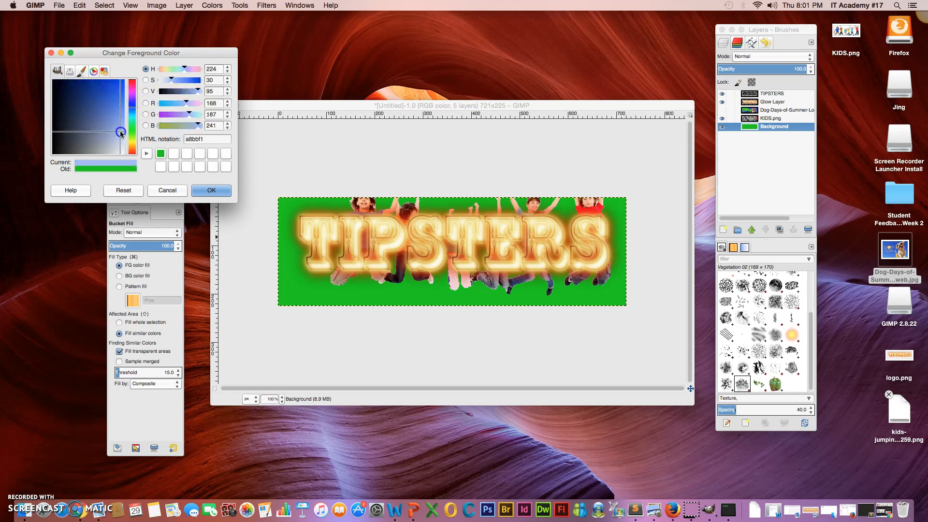
{"action": "left_click", "coordinate": [211, 190]}
{"action": "left_click", "coordinate": [292, 253]}
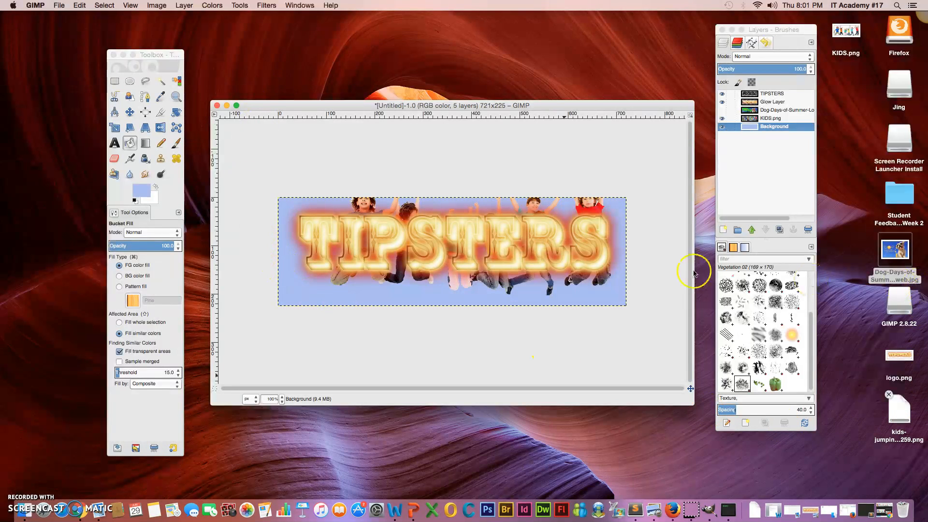
- Create a new Alien Glow logo with the text ALIEN in 150-pixel Sans Bold with a green glow
{"action": "left_click", "coordinate": [58, 5]}
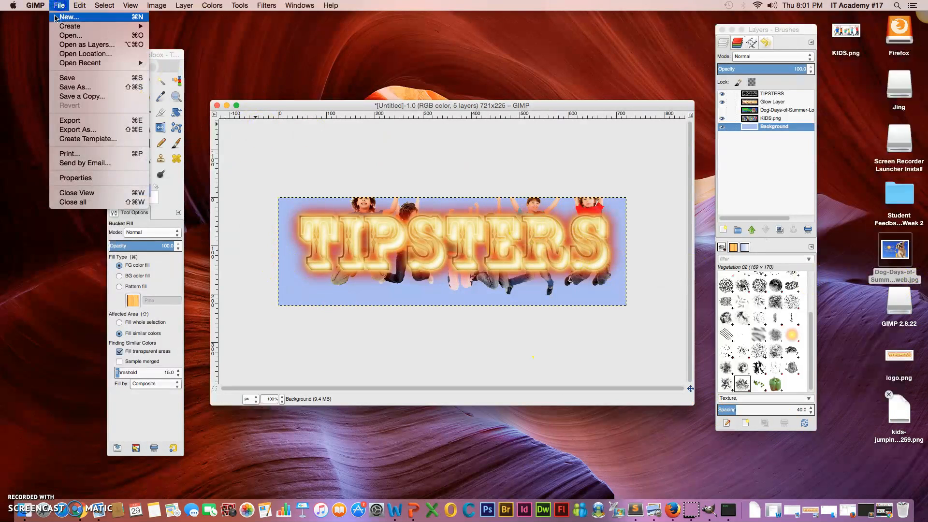
{"action": "mouse_move", "coordinate": [73, 26]}
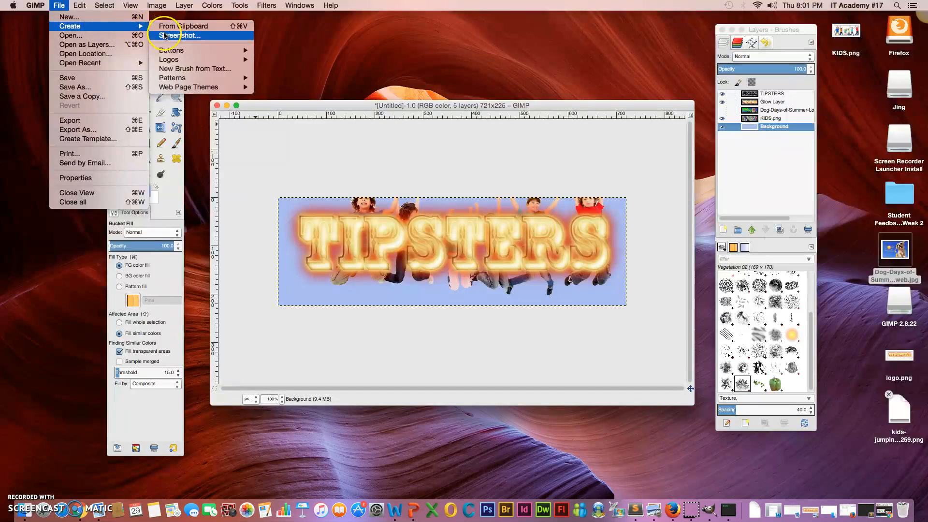
{"action": "mouse_move", "coordinate": [174, 60]}
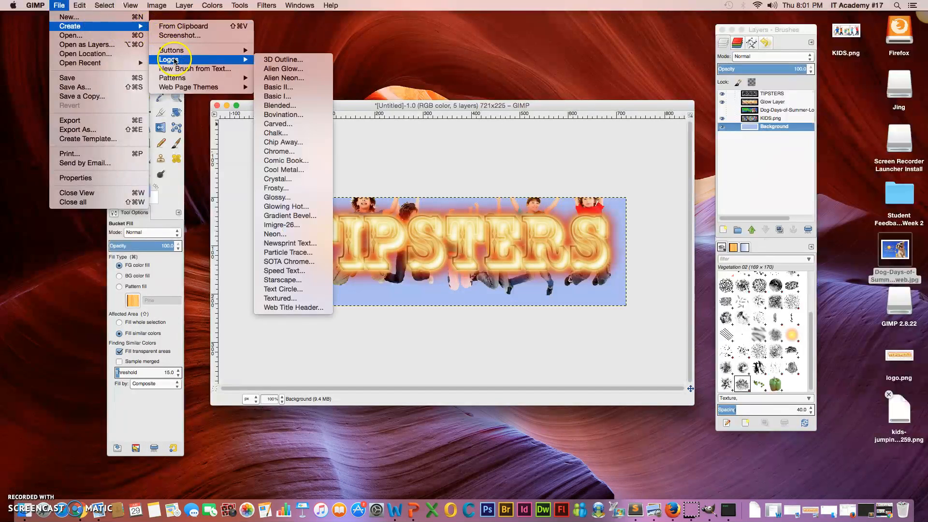
{"action": "left_click", "coordinate": [296, 73]}
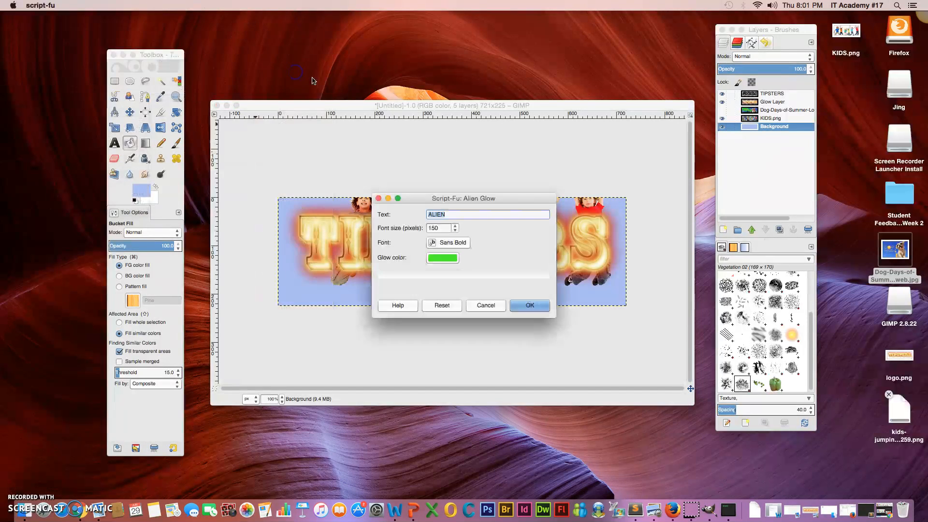
{"action": "left_click", "coordinate": [537, 314]}
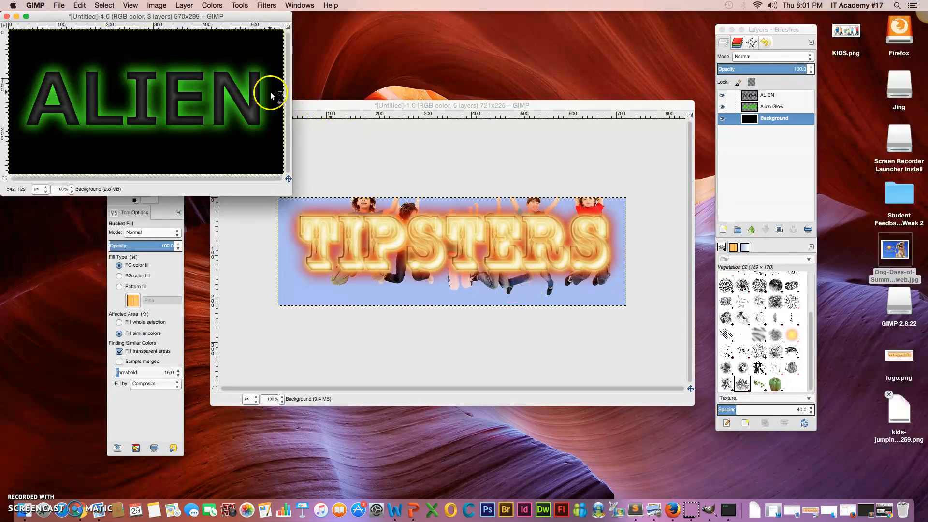
- Move the ALIEN logo window over the TIPSTERS image and hide the logo's black Background layer
{"action": "left_click_drag", "start_coordinate": [242, 17], "coordinate": [676, 135]}
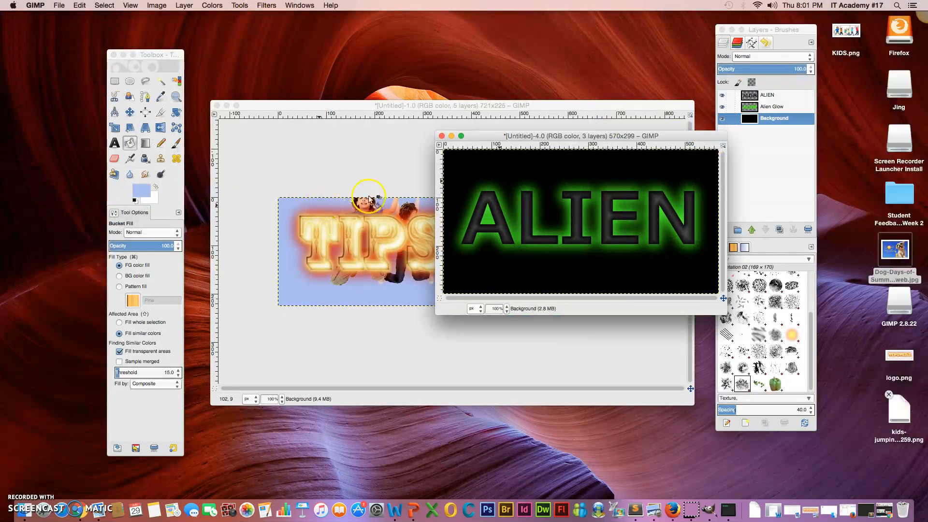
{"action": "left_click_drag", "start_coordinate": [476, 136], "coordinate": [413, 137]}
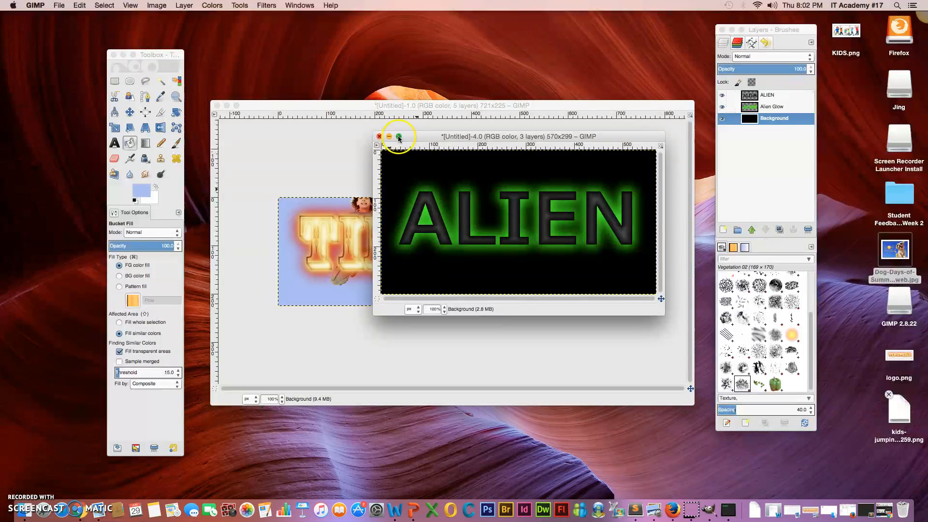
{"action": "left_click", "coordinate": [399, 136]}
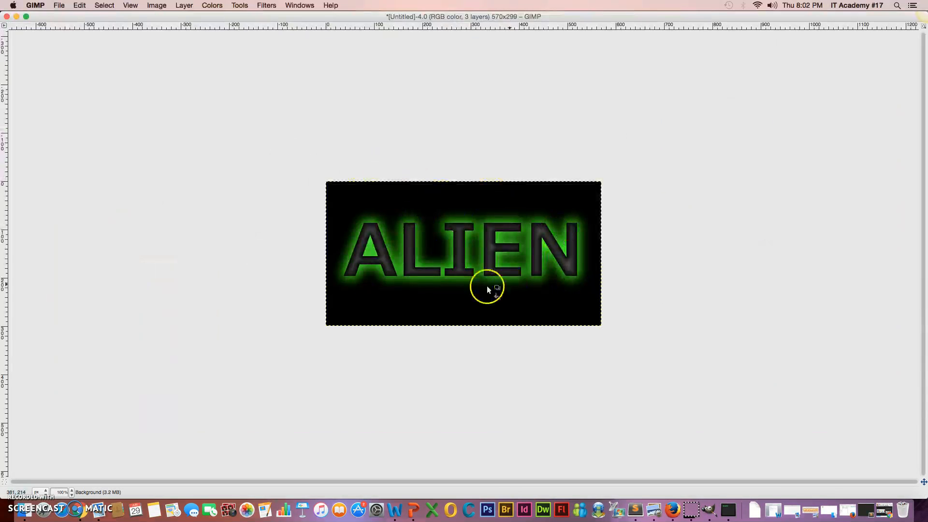
{"action": "left_click", "coordinate": [27, 17]}
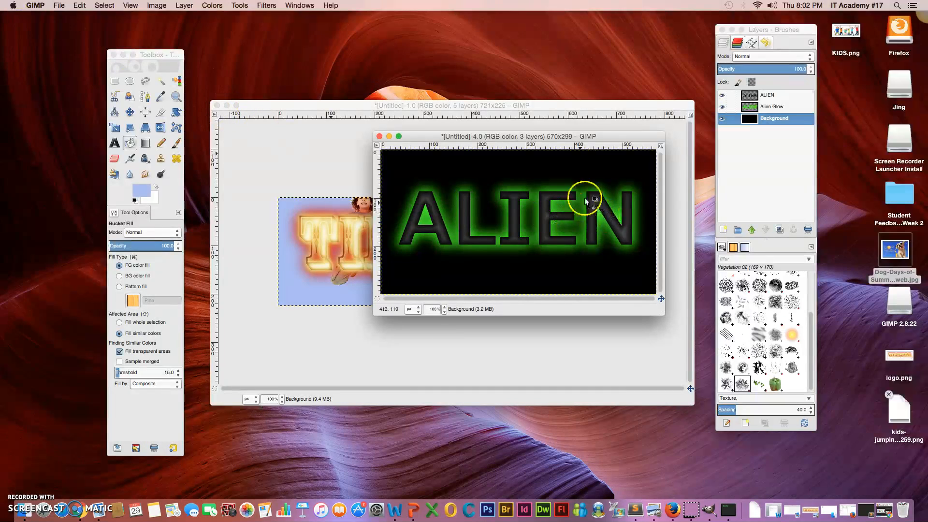
{"action": "left_click", "coordinate": [722, 119]}
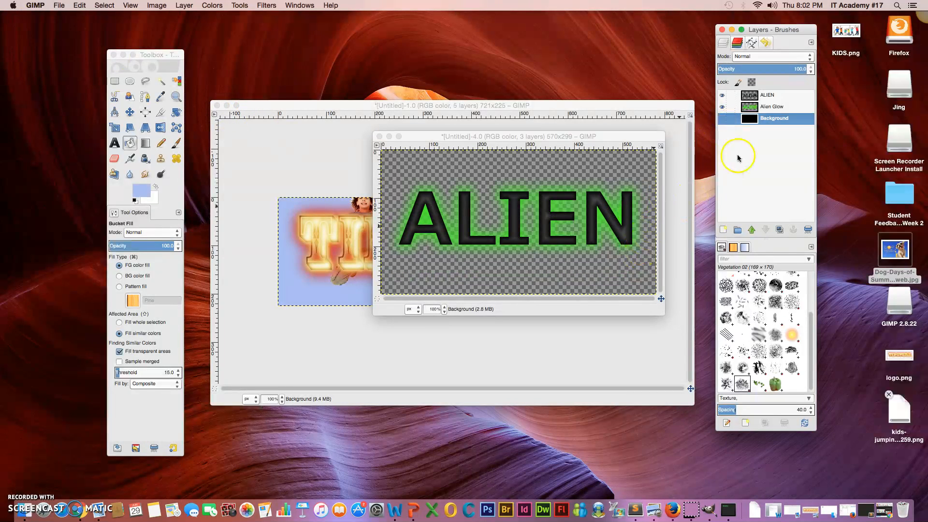
- Export the transparent ALIEN logo to the Desktop as ALIEN_LOGO.png with the default PNG options
{"action": "left_click", "coordinate": [59, 5]}
{"action": "left_click", "coordinate": [77, 130]}
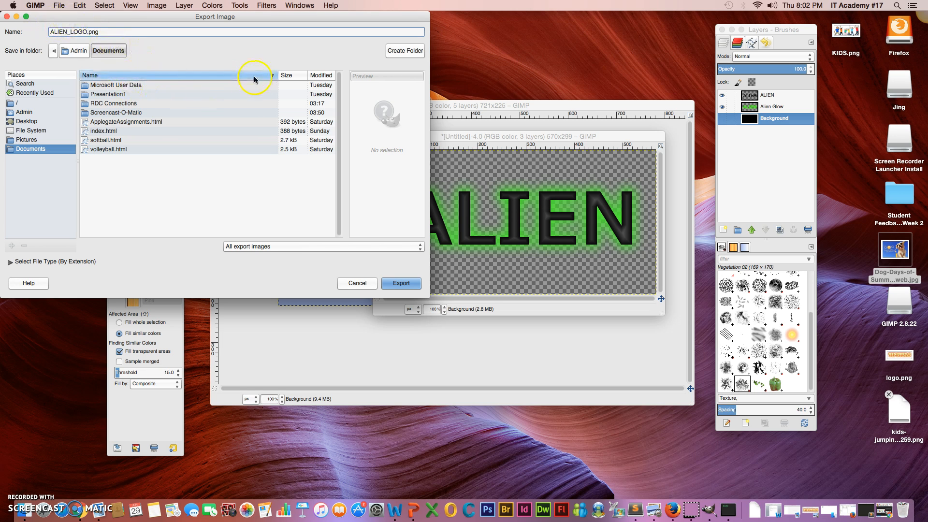
{"action": "left_click", "coordinate": [119, 53]}
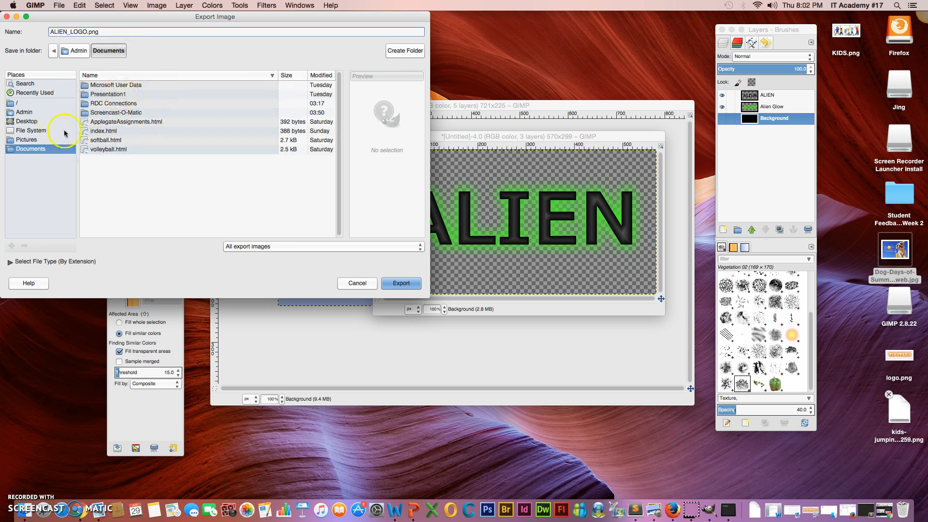
{"action": "left_click", "coordinate": [34, 124]}
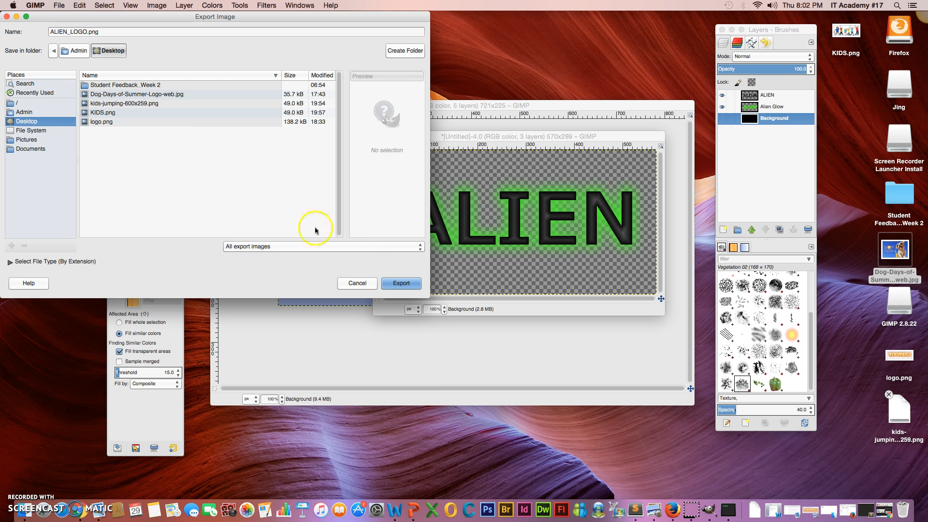
{"action": "left_click", "coordinate": [383, 246]}
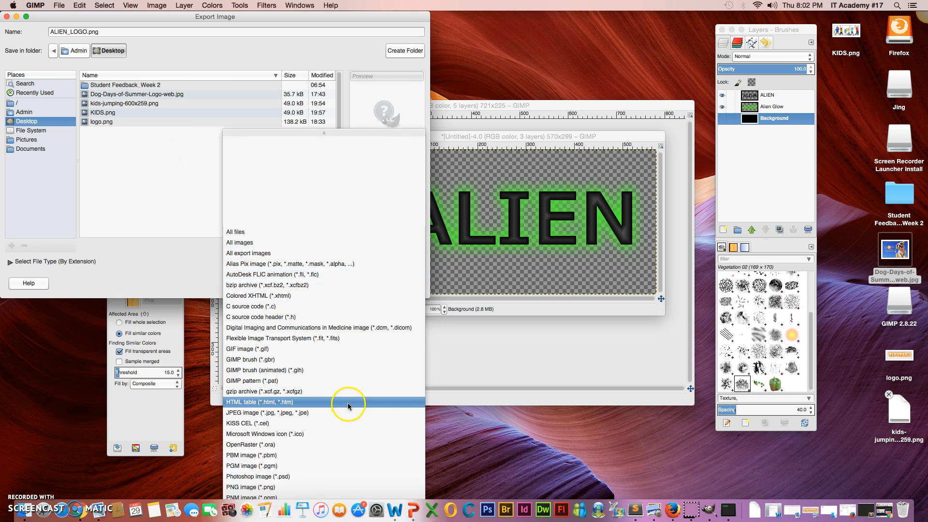
{"action": "left_click", "coordinate": [341, 350]}
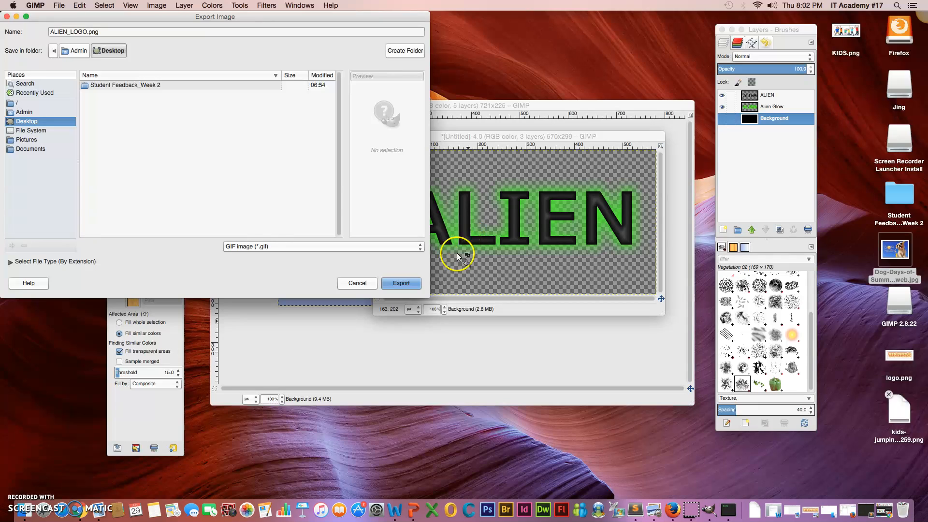
{"action": "left_click", "coordinate": [401, 283]}
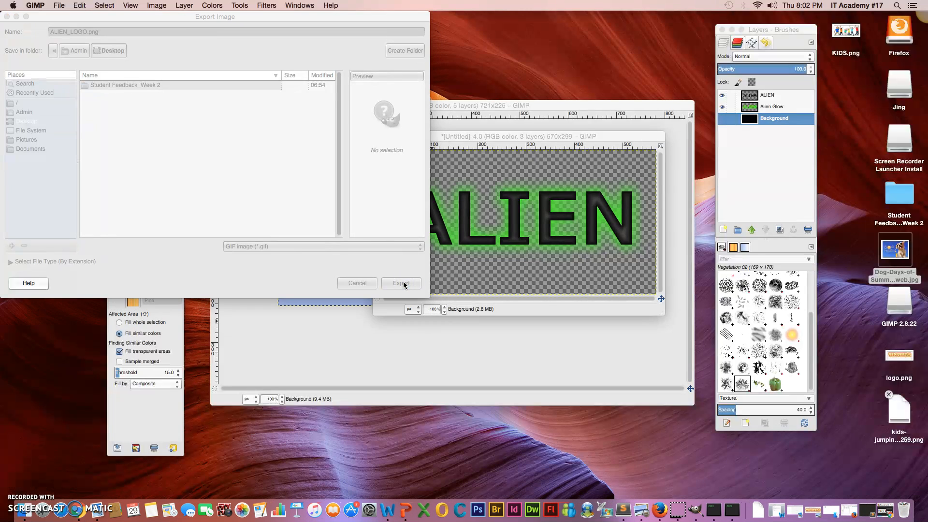
{"action": "left_click", "coordinate": [497, 332]}
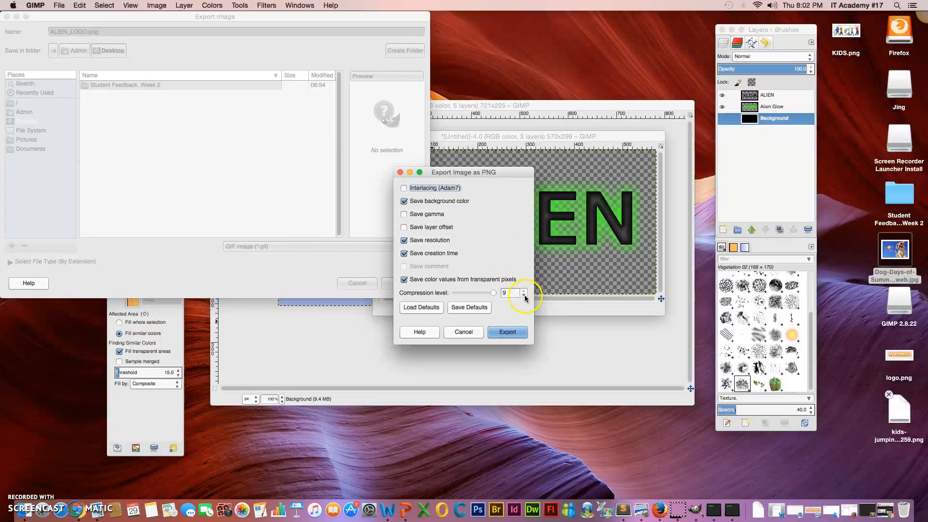
{"action": "left_click", "coordinate": [521, 332]}
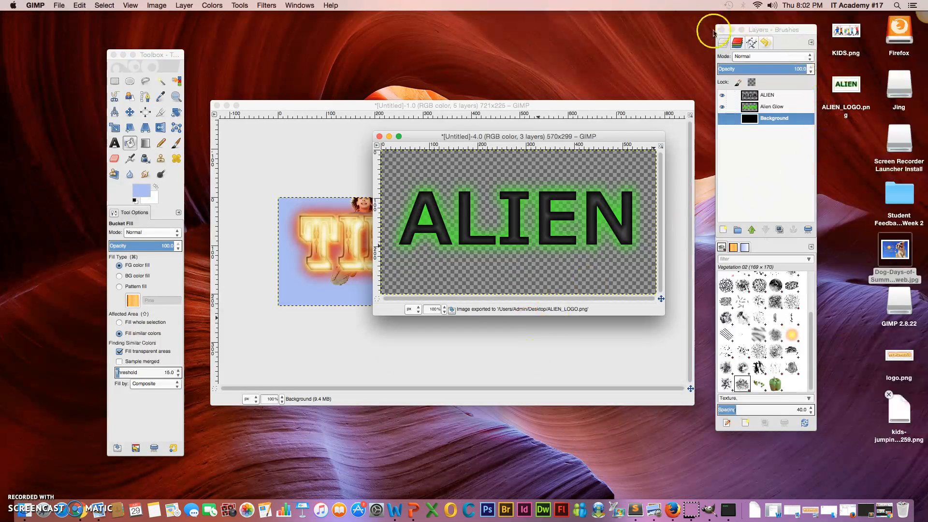
- Open ALIEN_LOGO.png from the desktop in Preview and move its window toward the middle of the screen
{"action": "left_click", "coordinate": [852, 86]}
{"action": "double_click", "coordinate": [851, 86]}
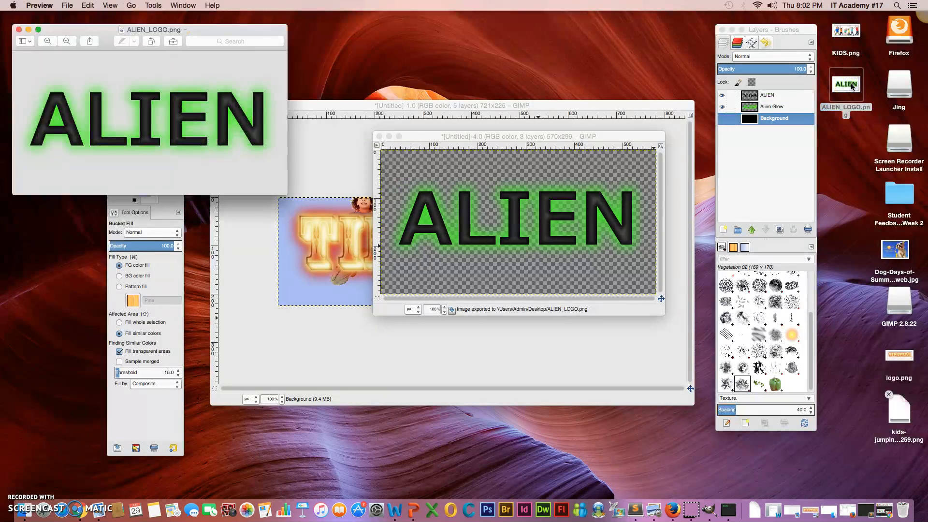
{"action": "left_click_drag", "start_coordinate": [269, 28], "coordinate": [492, 39]}
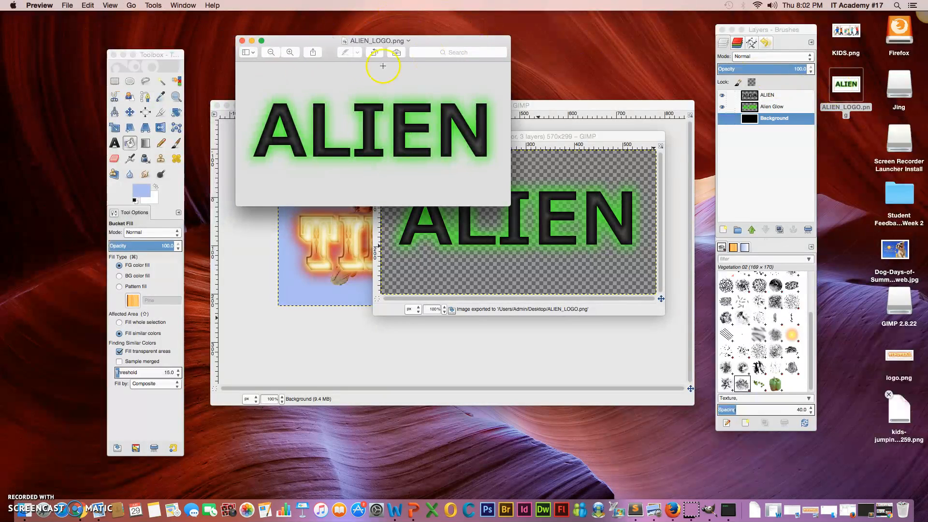